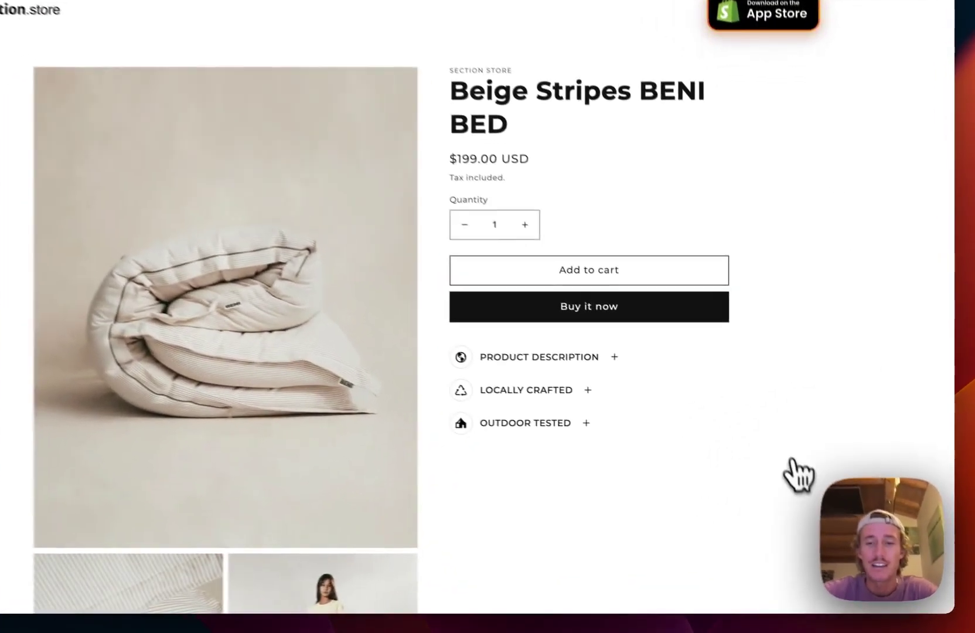
Expand and collapse the Product Description, Locally Crafted and Outdoor Tested tabs on the store page to review them
click(564, 357)
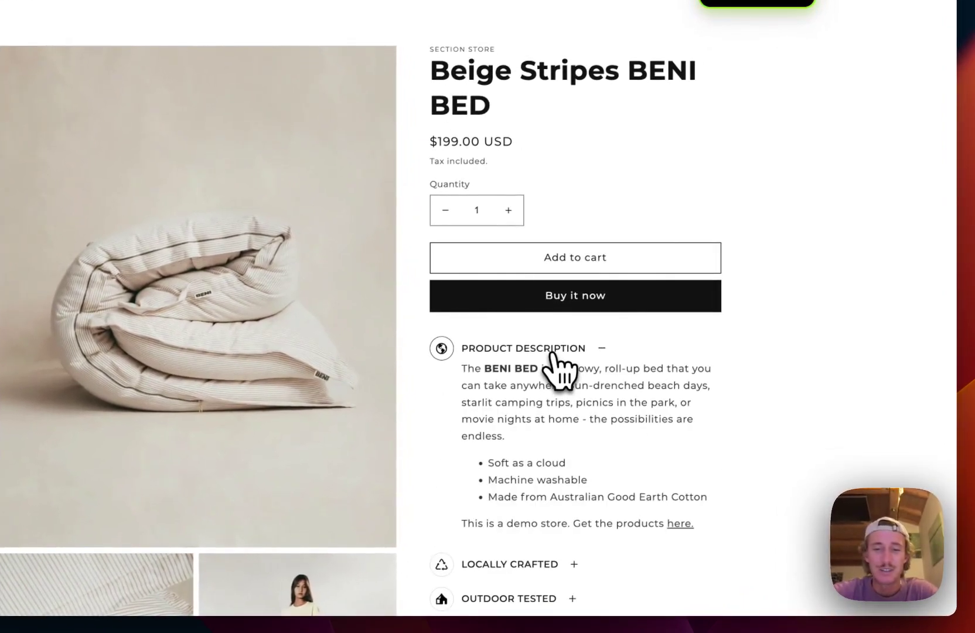
click(551, 354)
scroll(556, 360, down, 1)
click(526, 347)
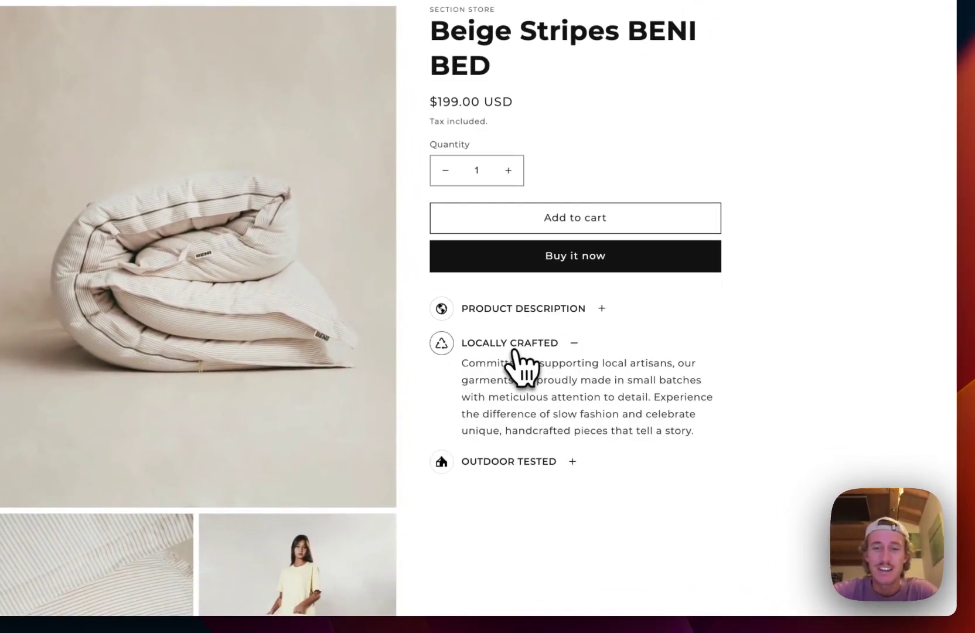
click(523, 347)
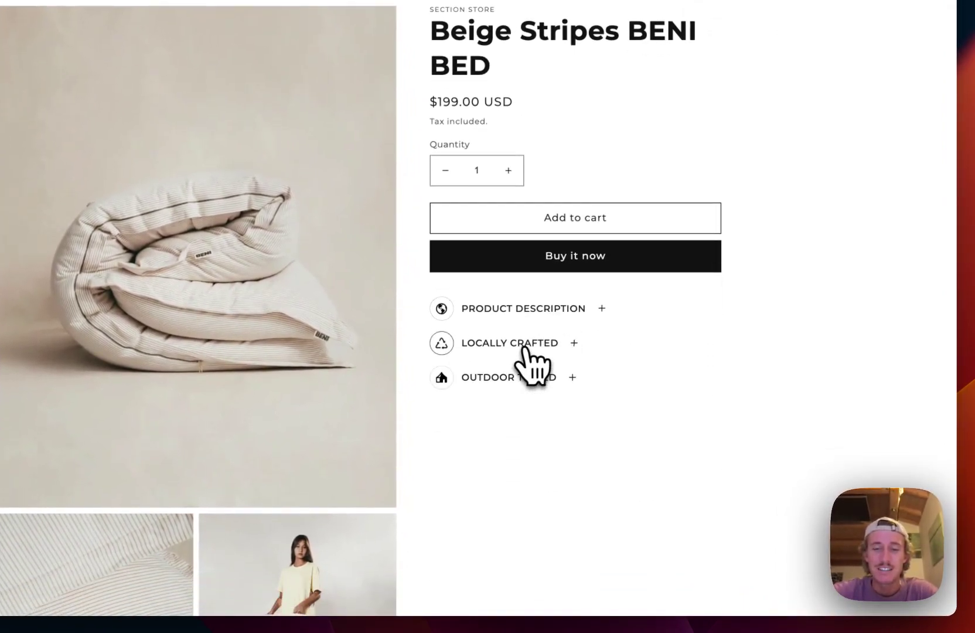
click(500, 380)
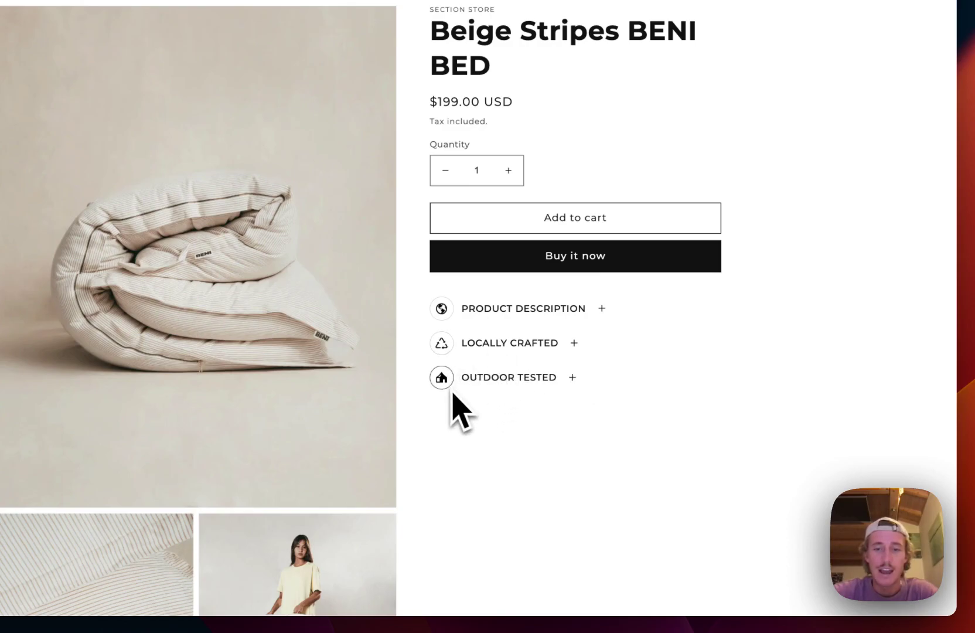
click(541, 311)
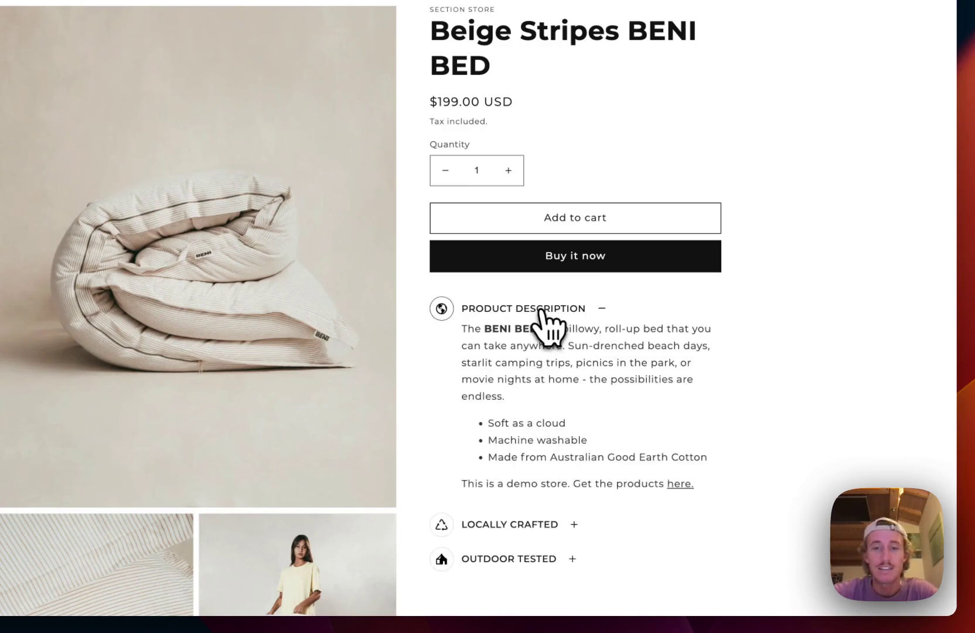
click(541, 311)
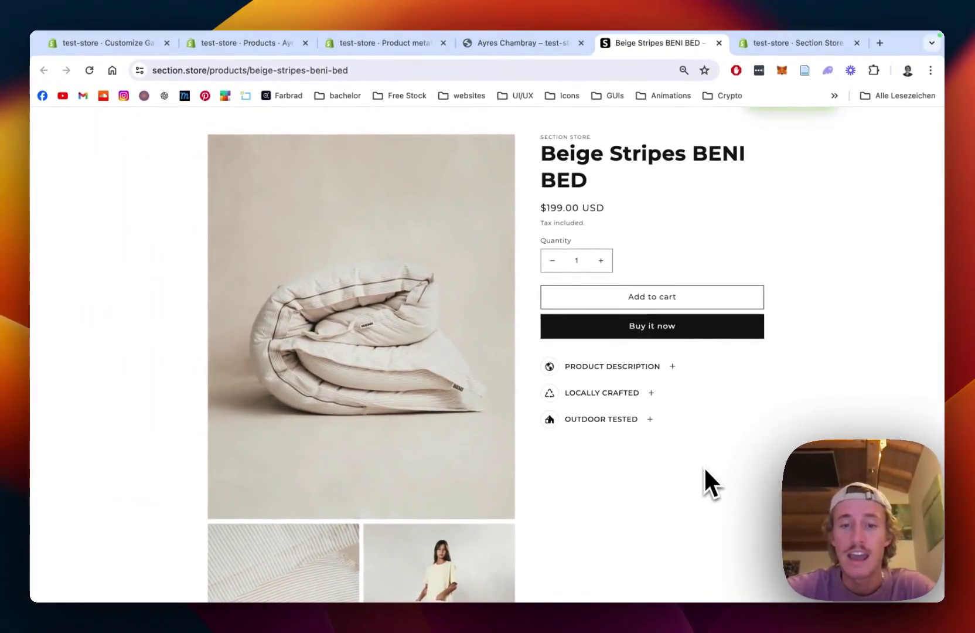
scroll(704, 468, up, 1)
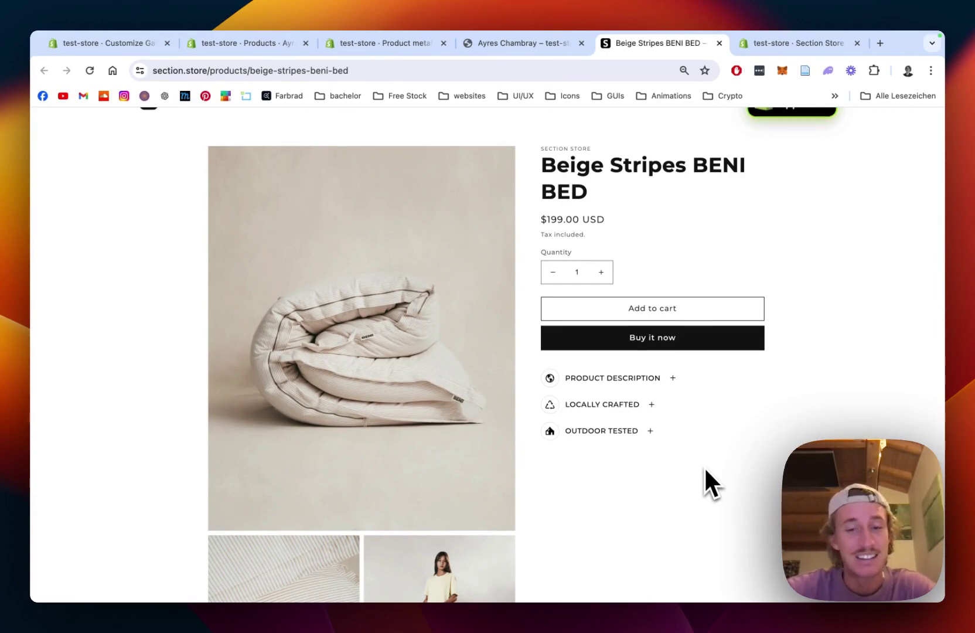
scroll(703, 466, up, 1)
Search the Section Store's Explore Sections catalogue for 'product ta'
click(773, 43)
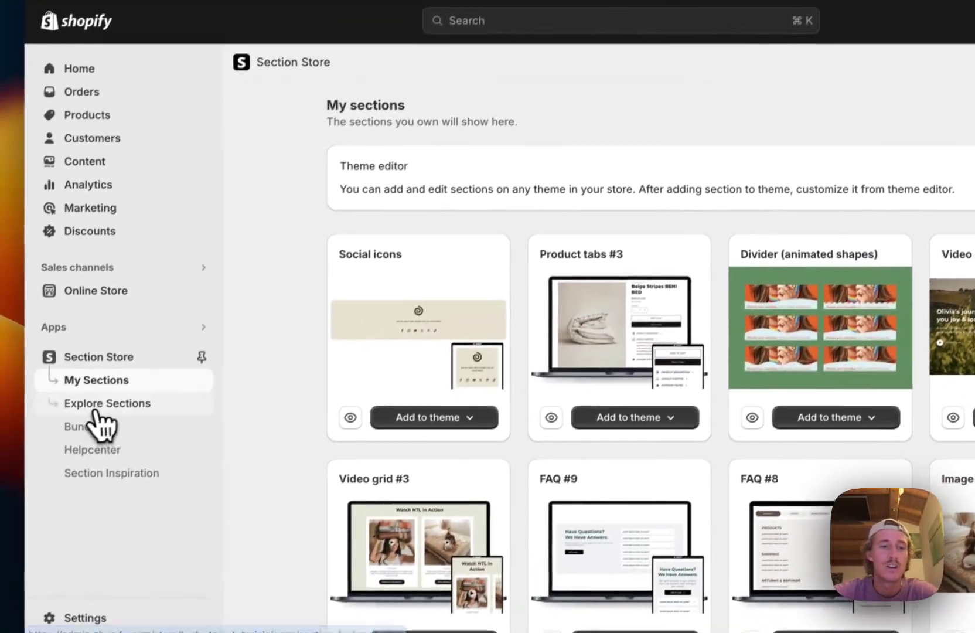
click(58, 456)
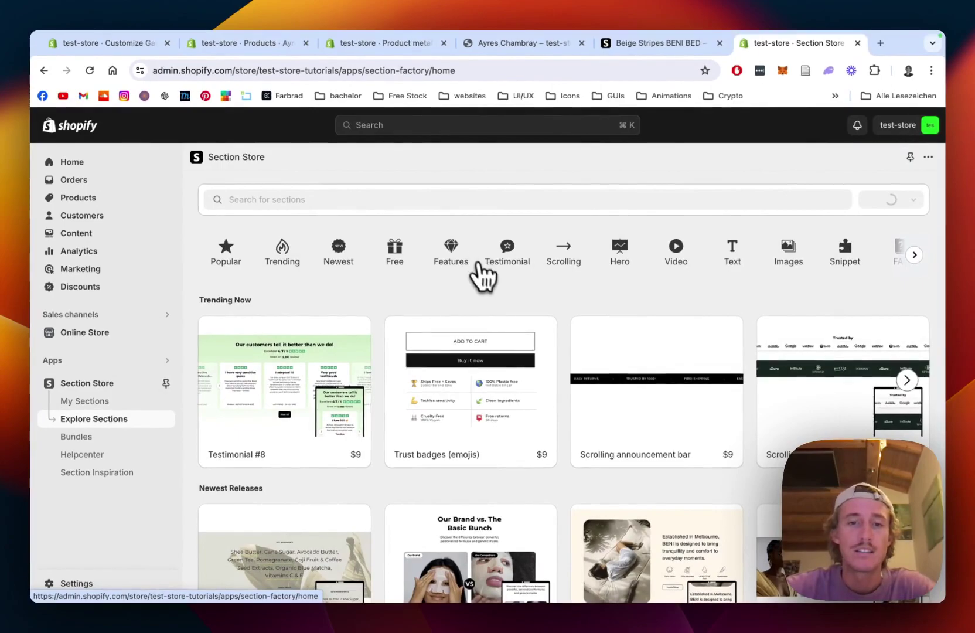
scroll(580, 293, down, 4)
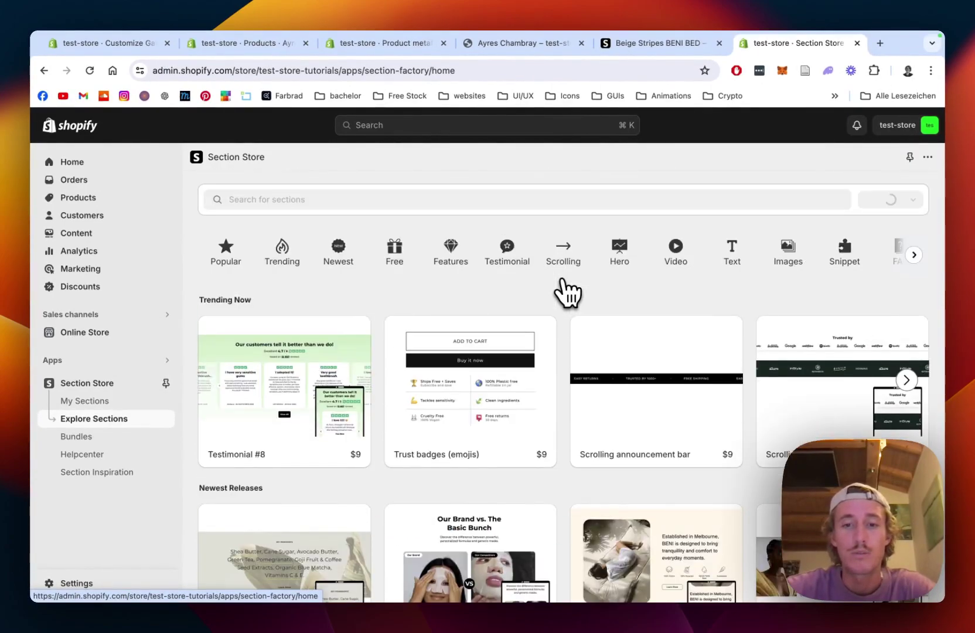
click(363, 198)
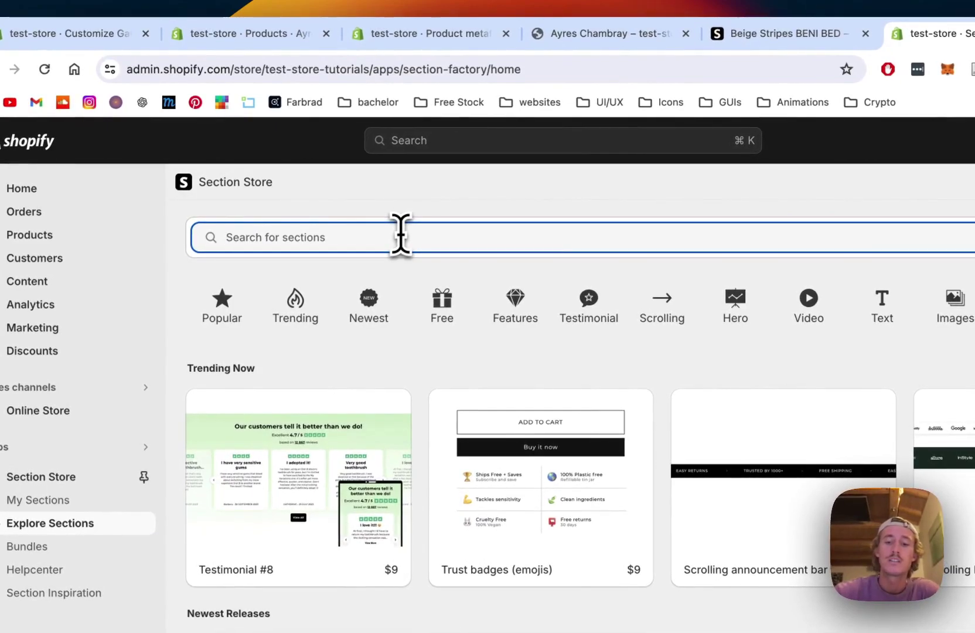
text(pro)
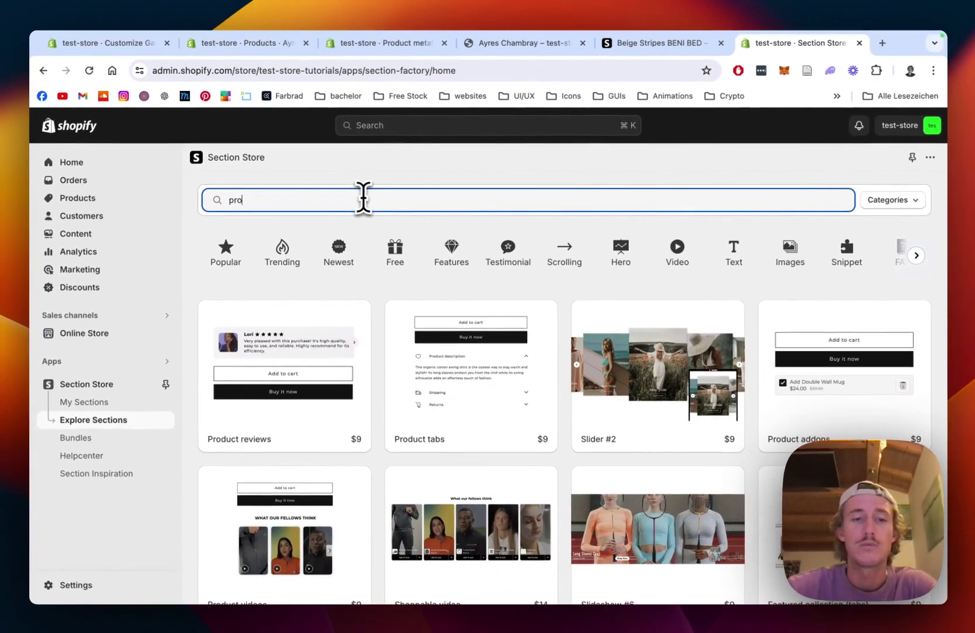
text(duct tab)
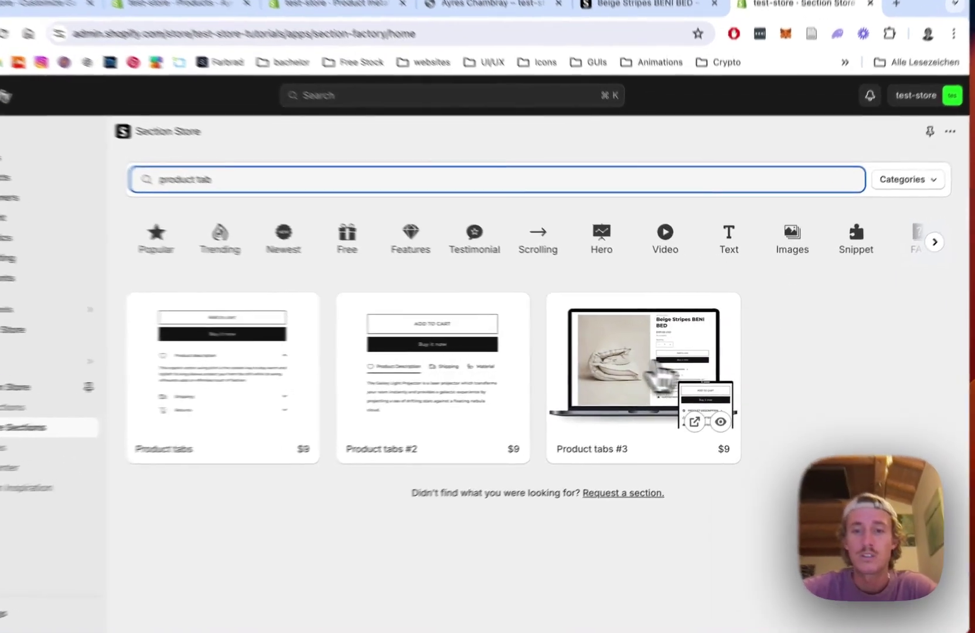
Open the Product tabs #3 card and scroll through its preview, $9 price and feature list
click(724, 413)
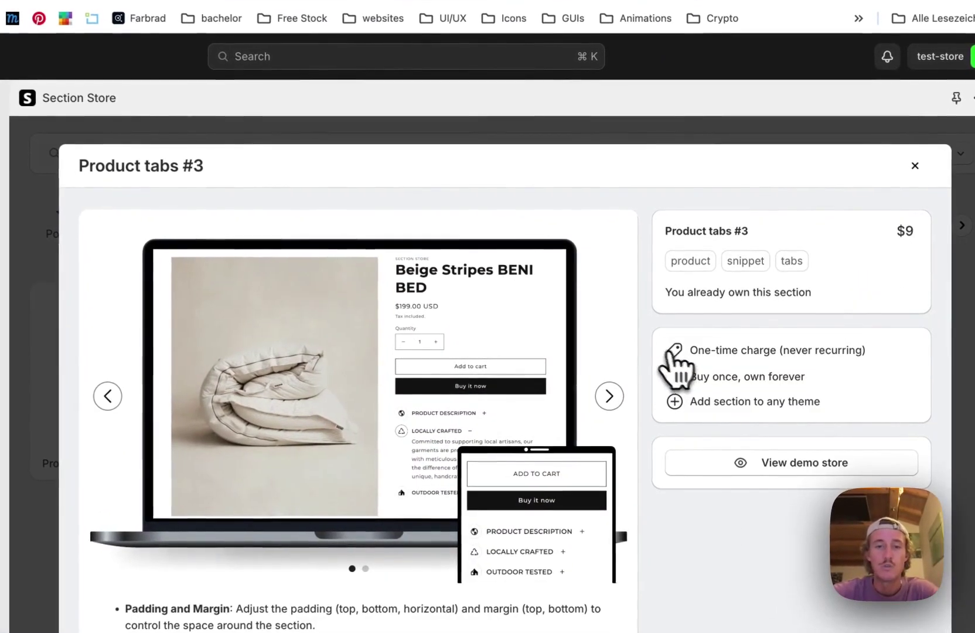
scroll(536, 281, down, 5)
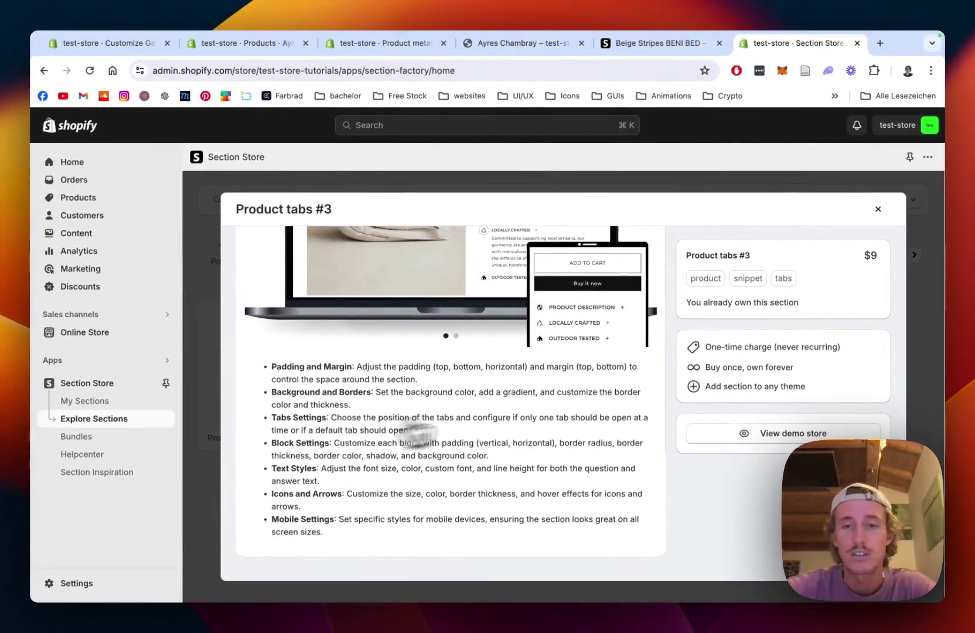
scroll(419, 433, up, 5)
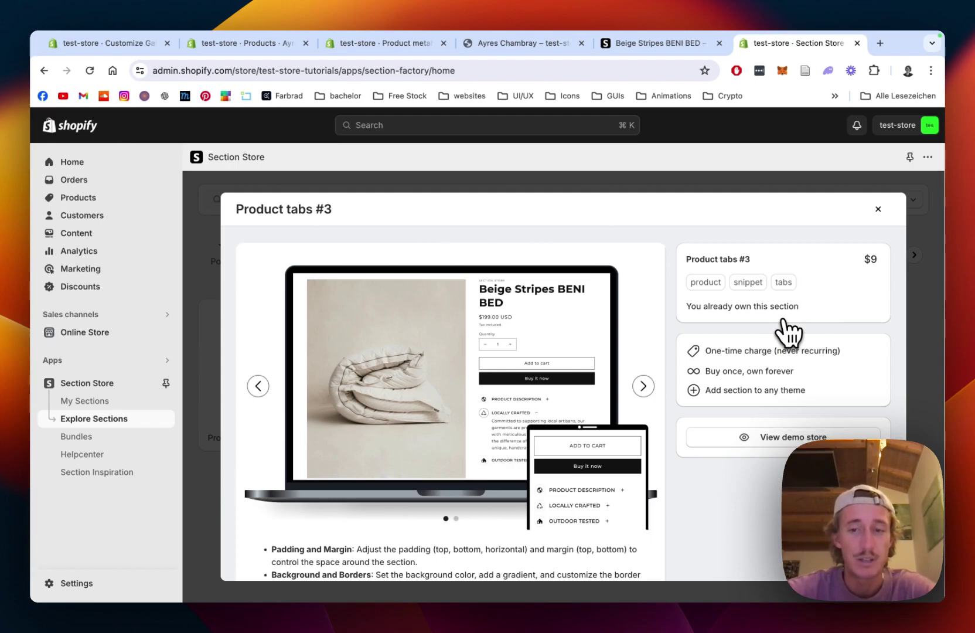
scroll(788, 333, down, 3)
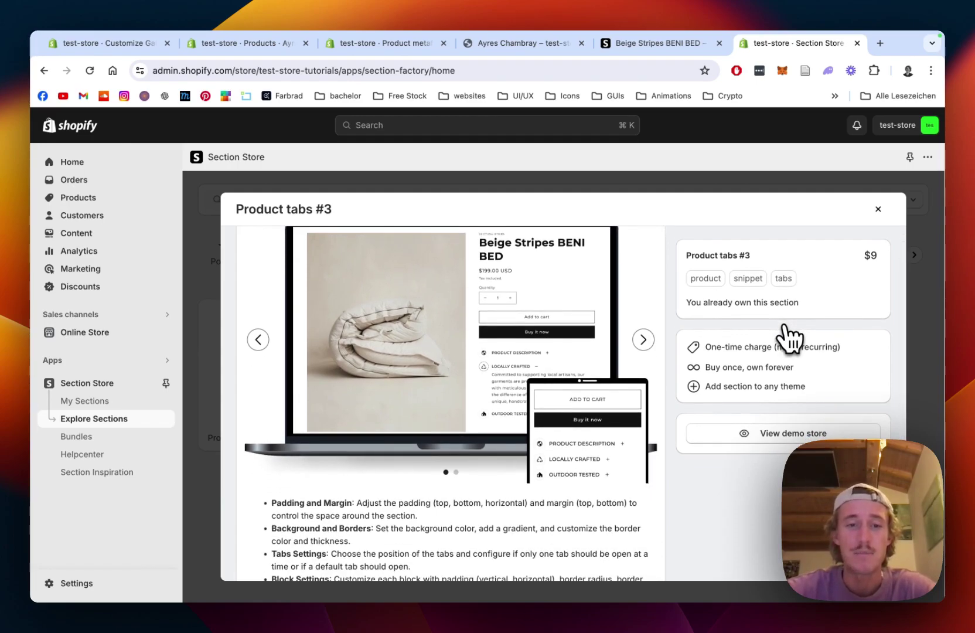
scroll(788, 337, down, 1)
scroll(621, 413, up, 3)
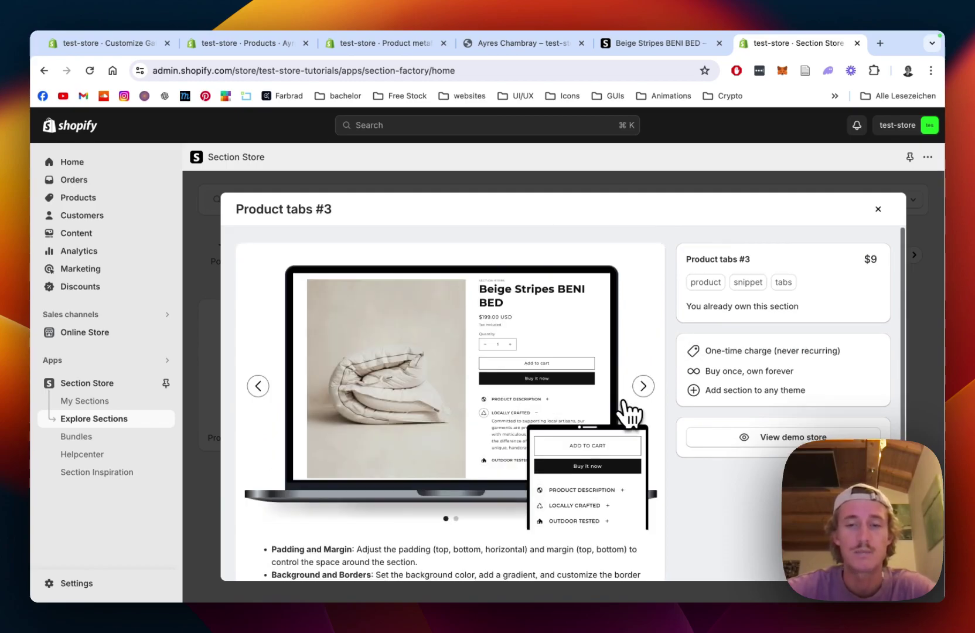
scroll(481, 358, down, 2)
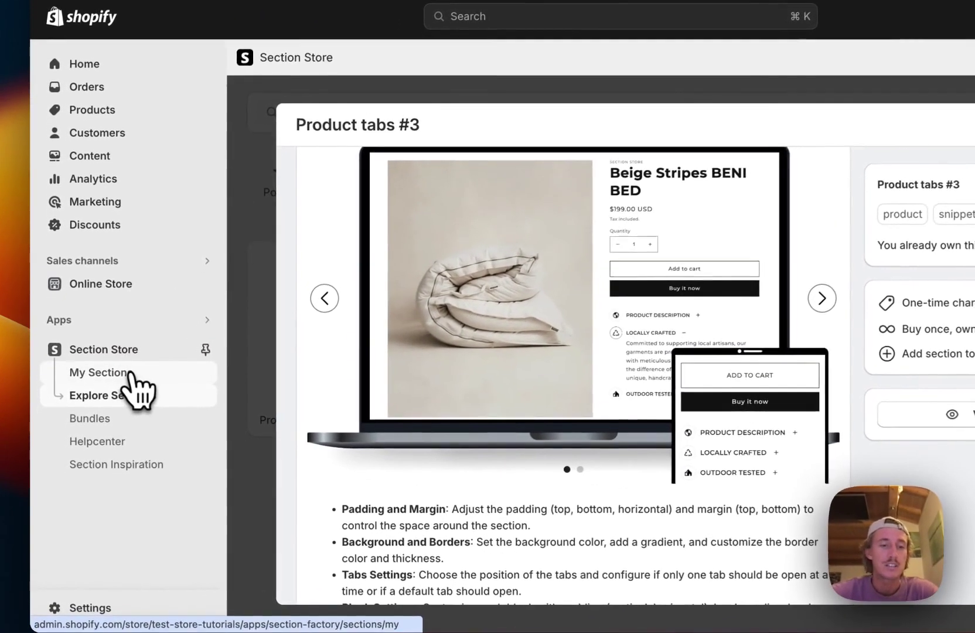
Add Product tabs #3 from My Sections to the live Gater-Full-Store theme and view it in the theme editor
click(108, 402)
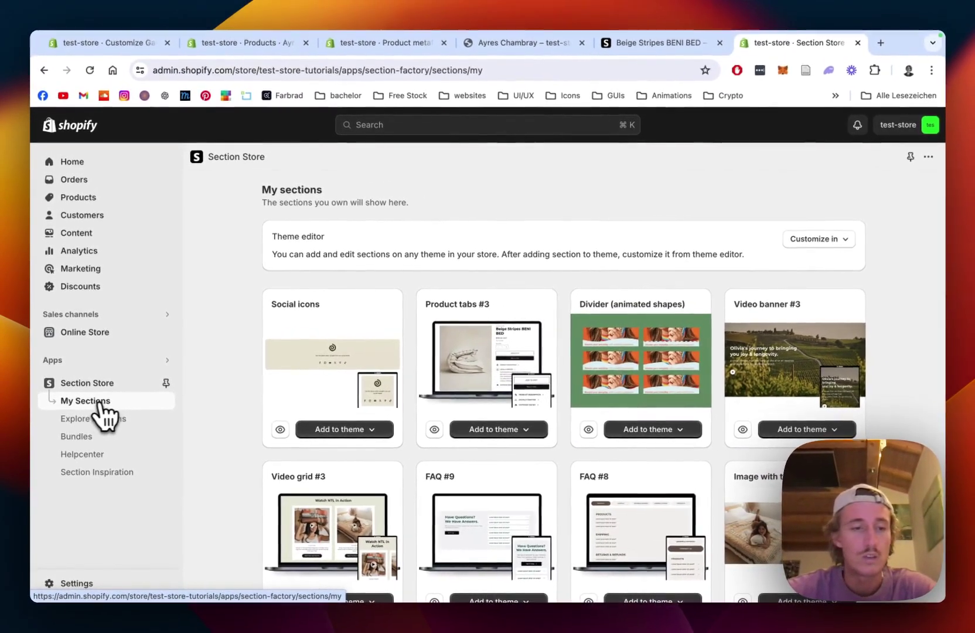
scroll(480, 462, down, 2)
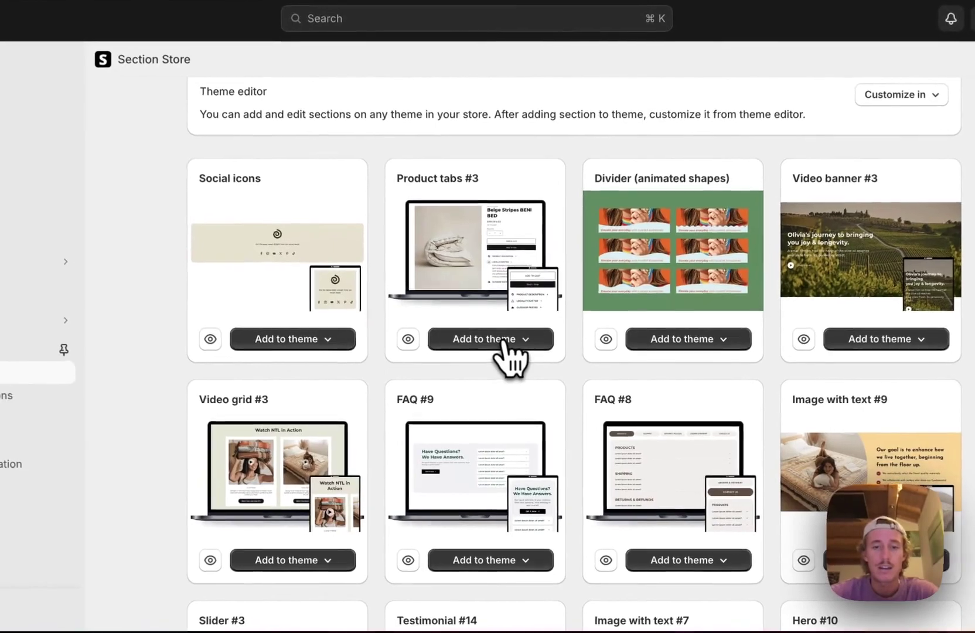
click(506, 373)
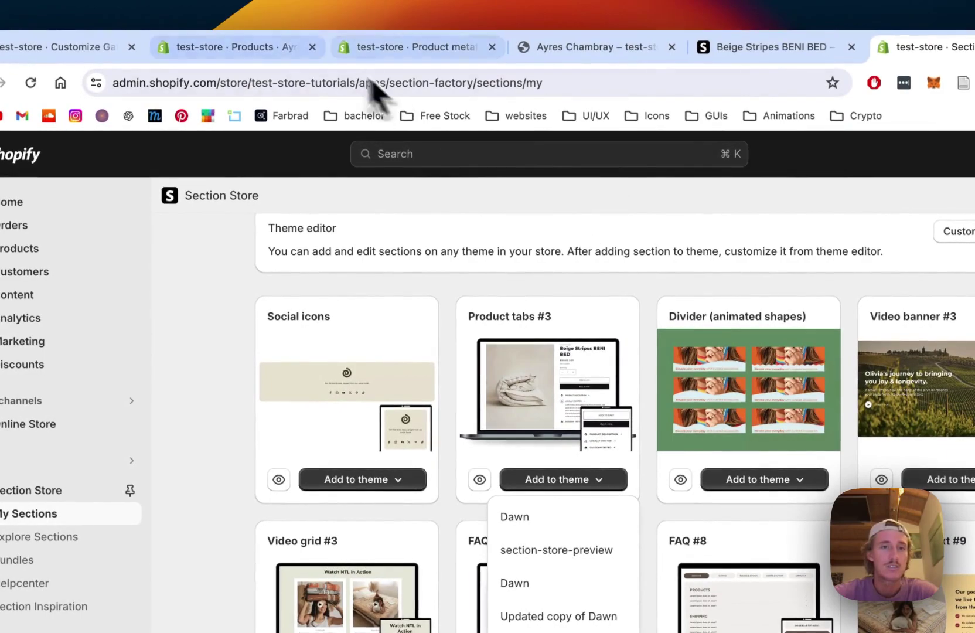
click(58, 46)
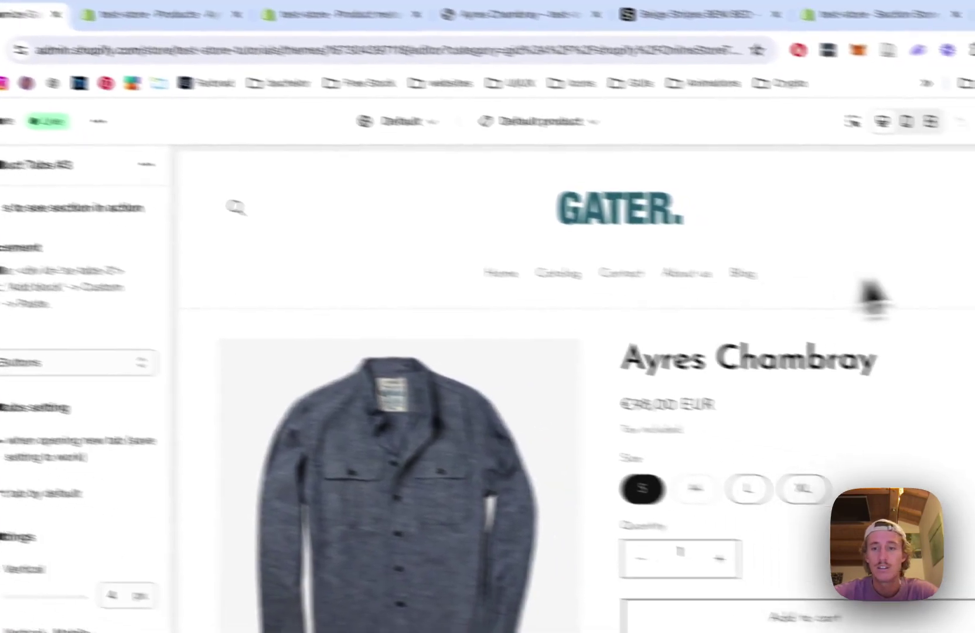
scroll(960, 445, down, 5)
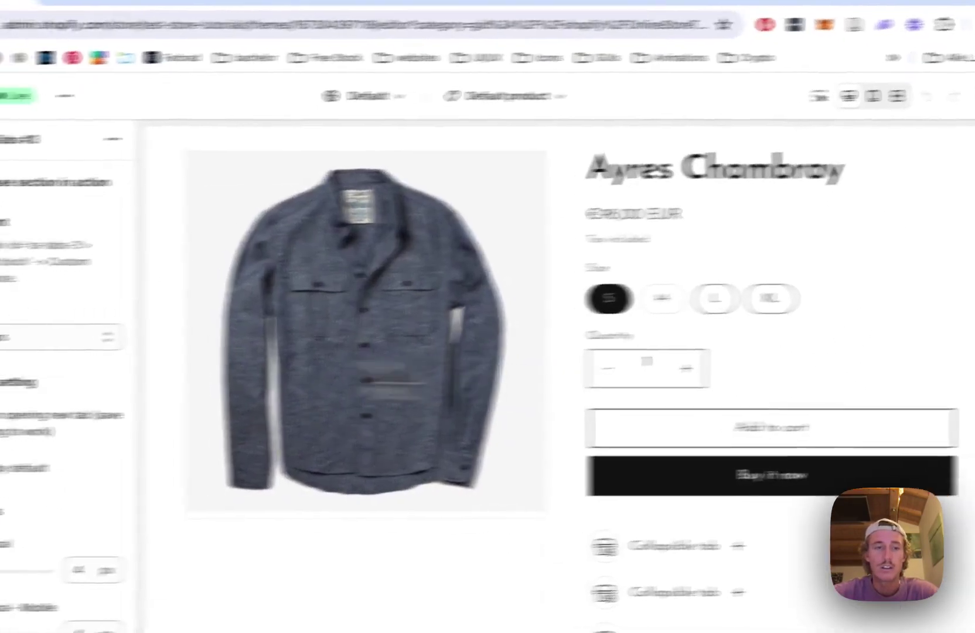
click(73, 132)
scroll(181, 431, down, 4)
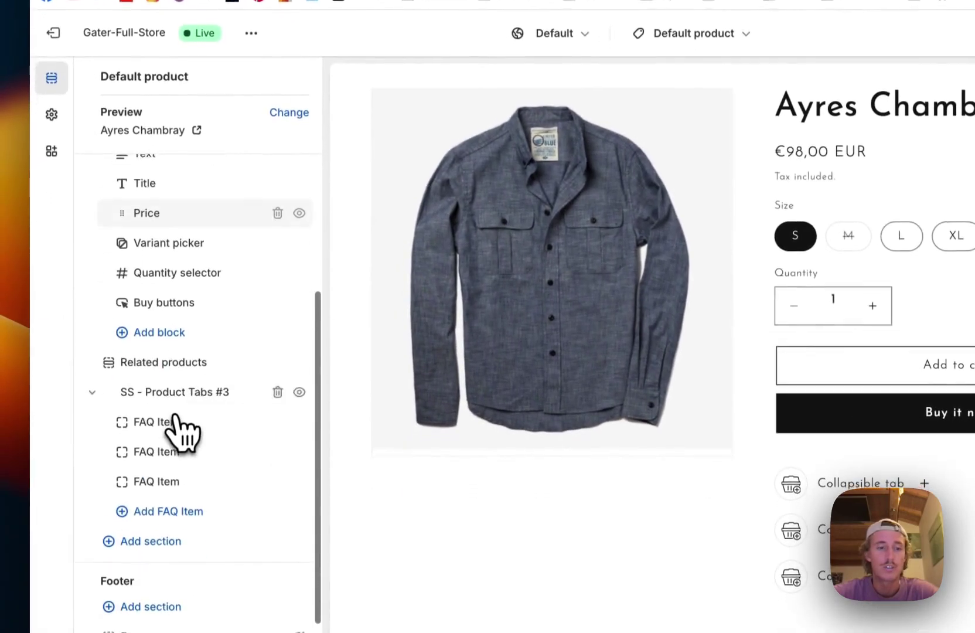
scroll(176, 417, down, 1)
click(167, 524)
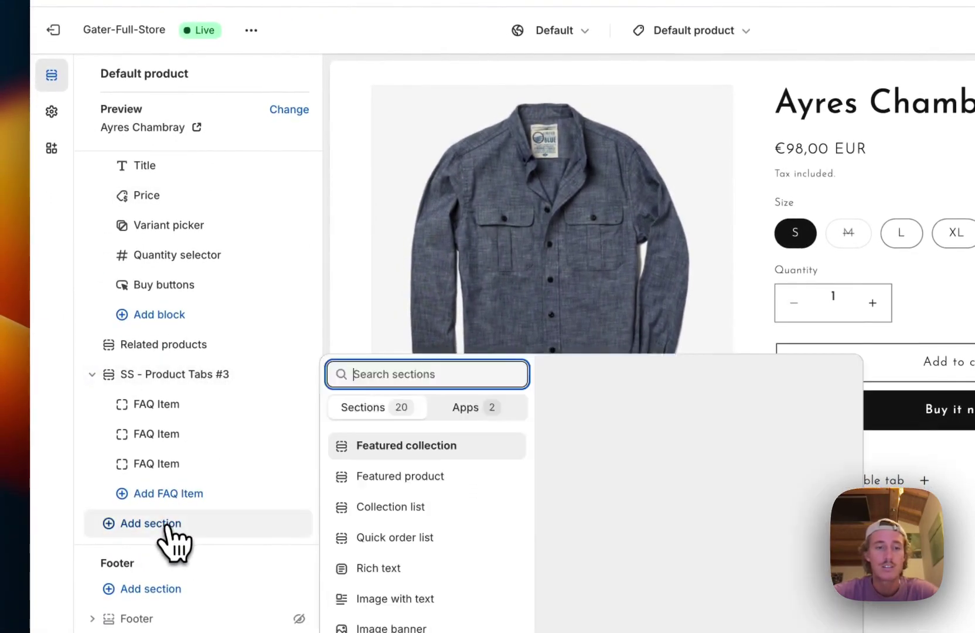
text(prod)
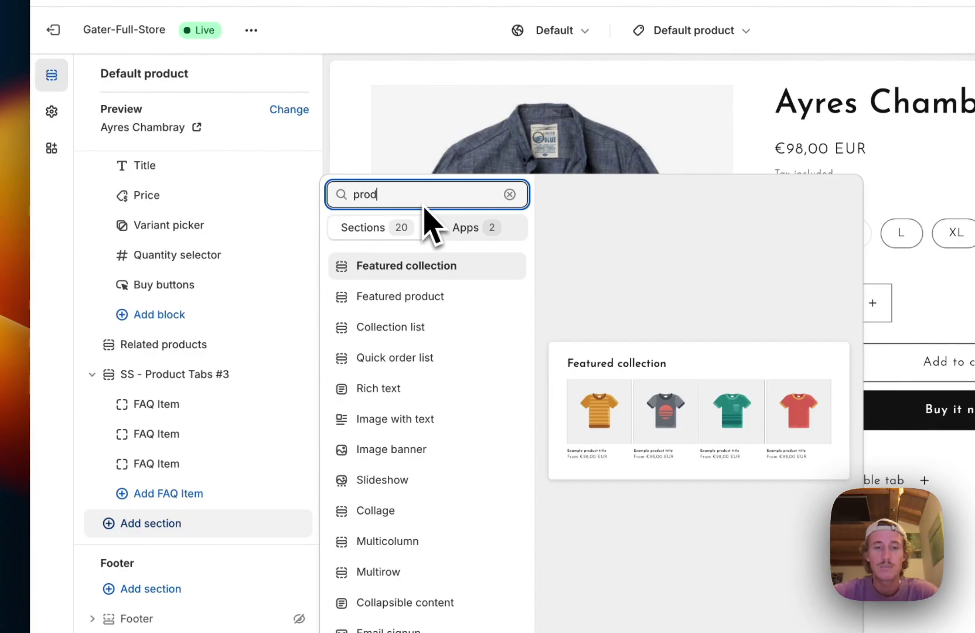
text(uct tabs)
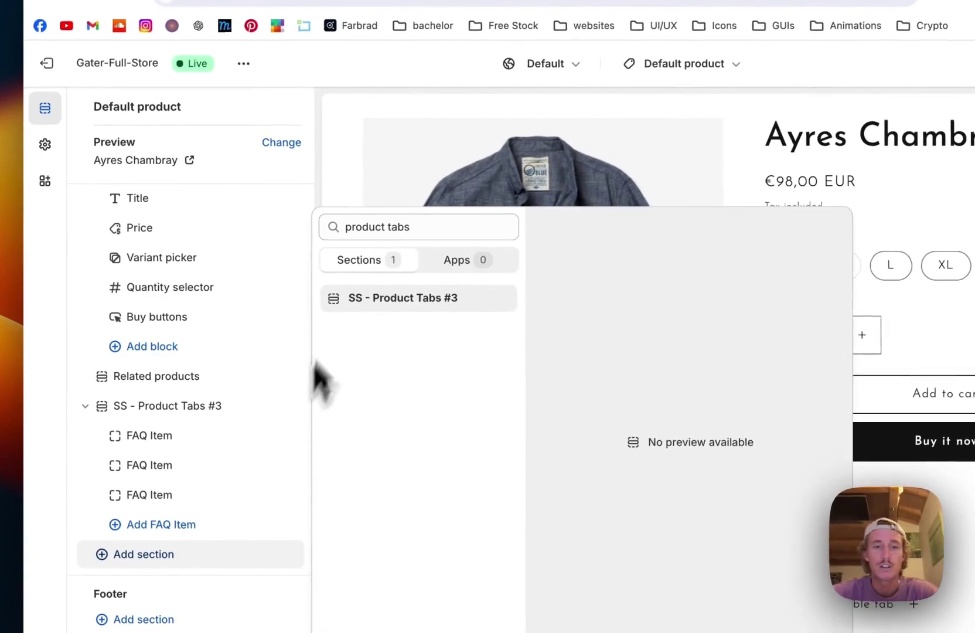
click(263, 211)
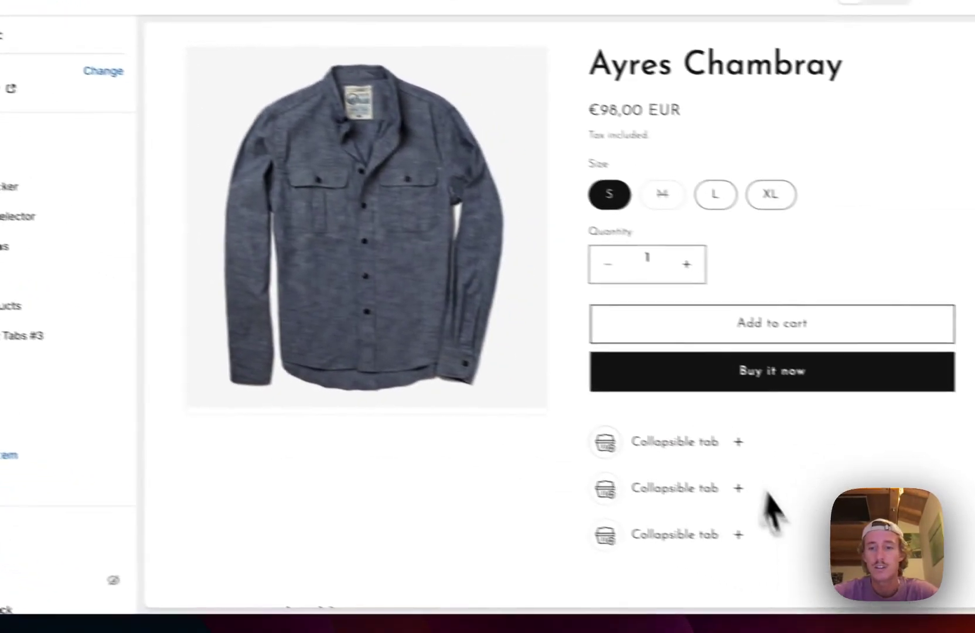
scroll(942, 577, down, 3)
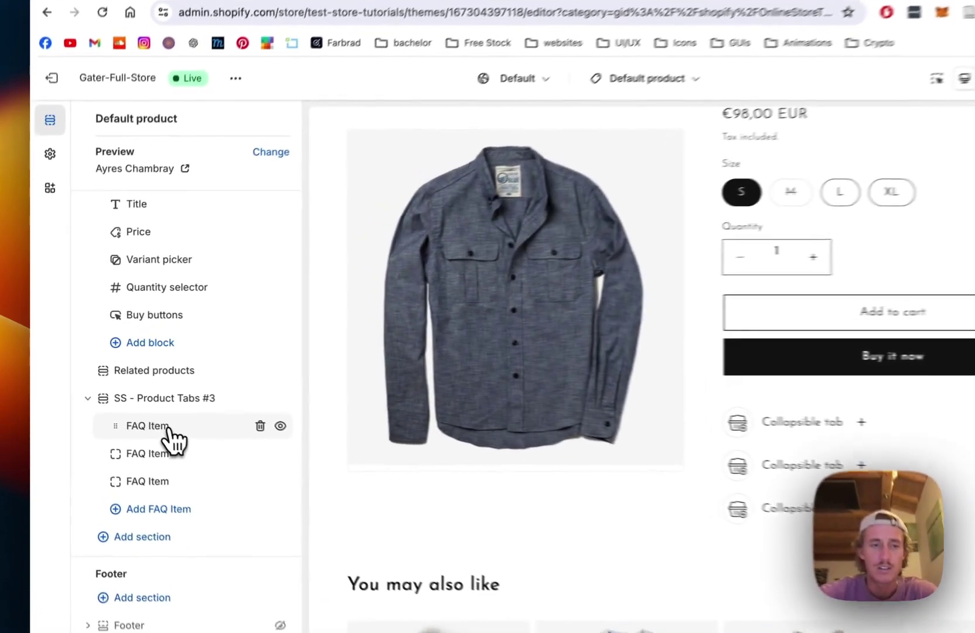
Change the first FAQ item's Question to 'Product Description' and set its Icon to Heart
click(142, 413)
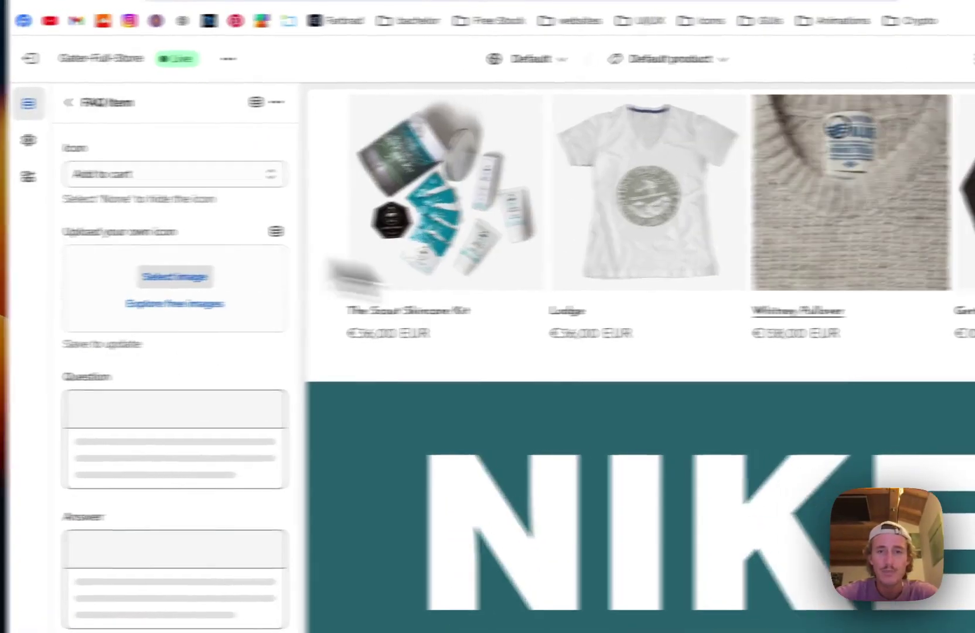
scroll(710, 336, up, 5)
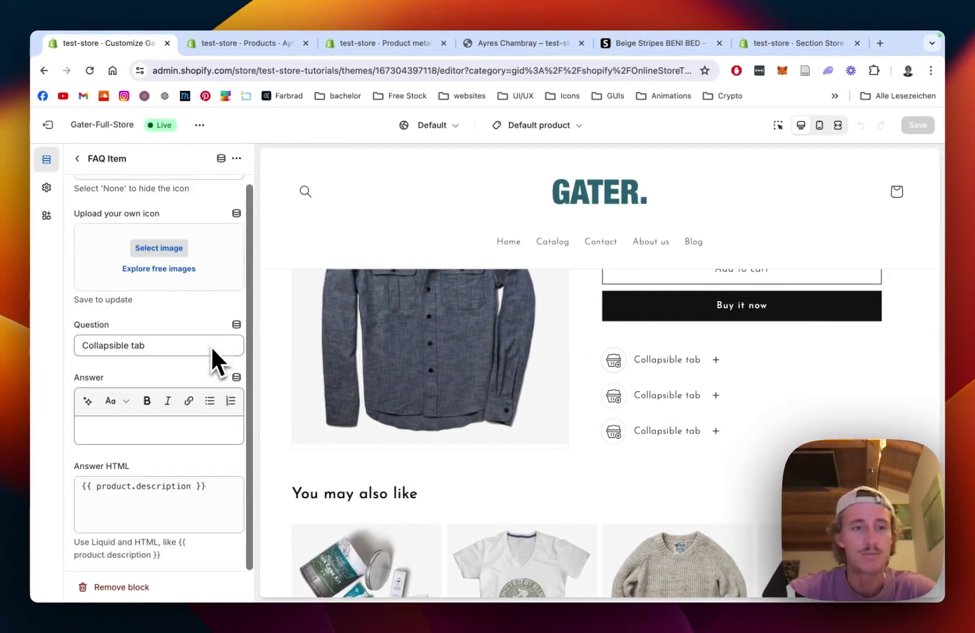
scroll(176, 369, down, 1)
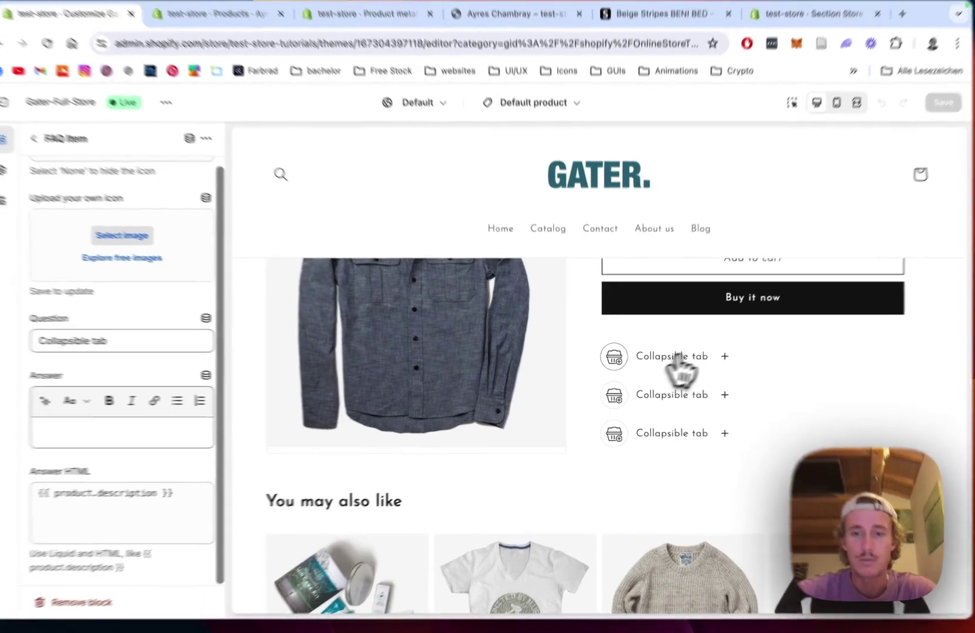
click(675, 360)
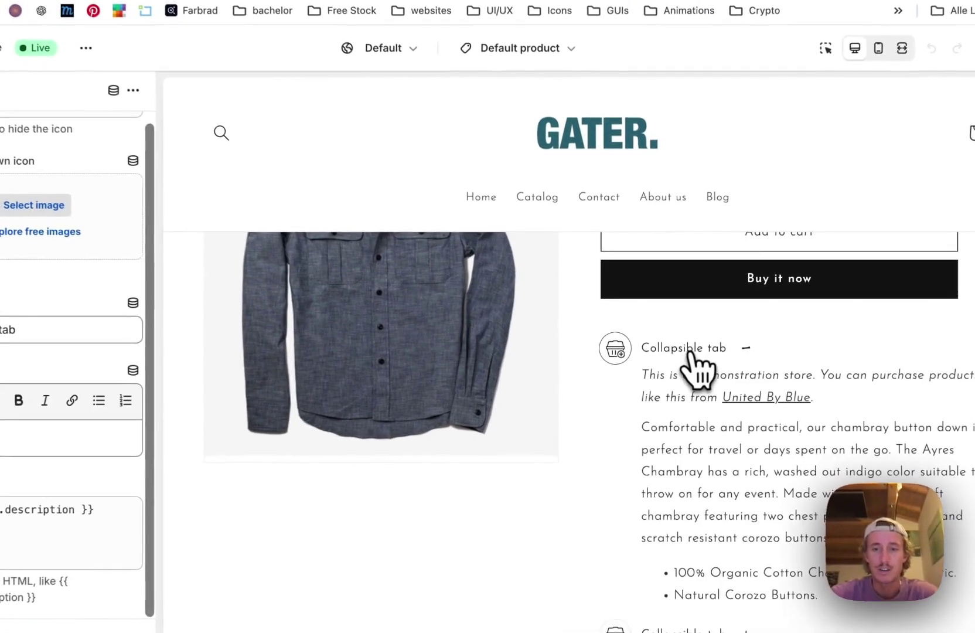
click(686, 346)
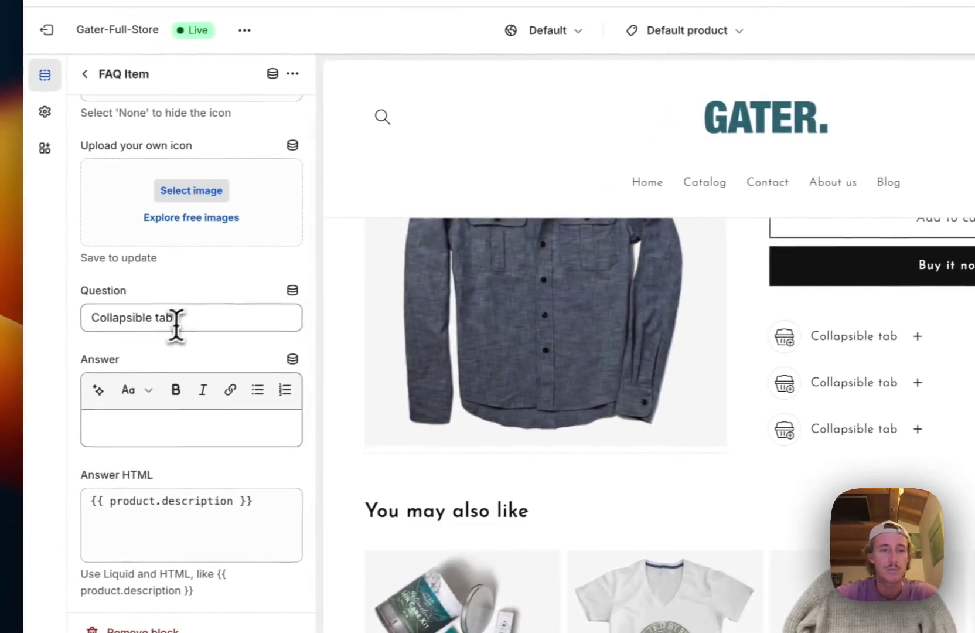
triple_click(2, 329)
text(Product)
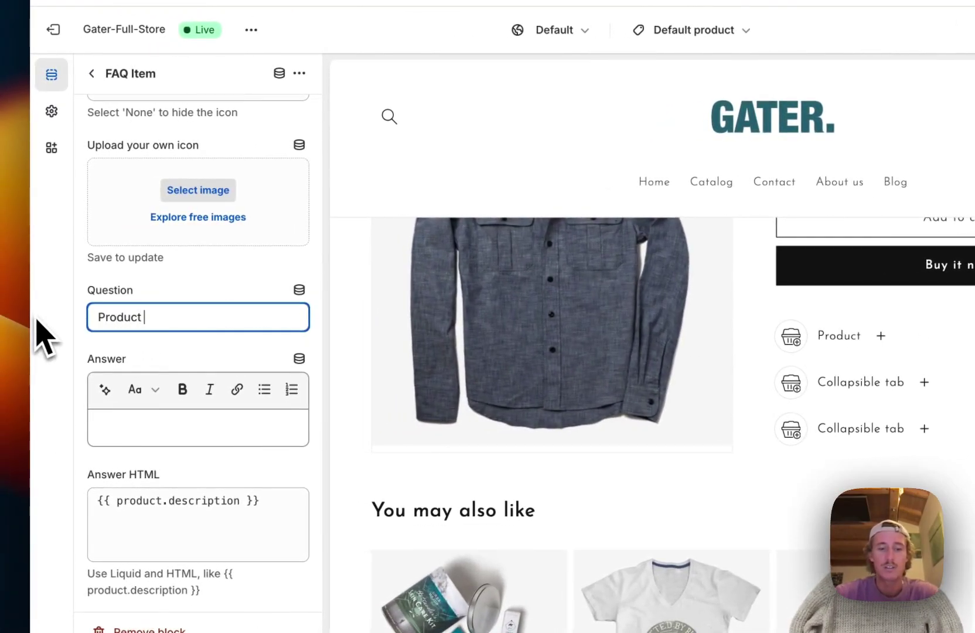
text( Description)
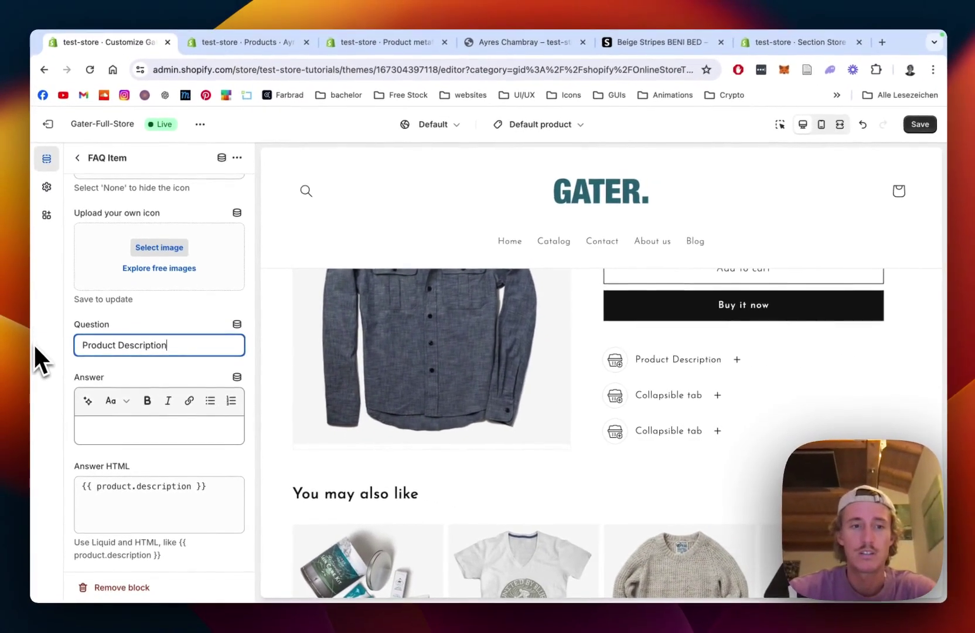
scroll(135, 363, up, 2)
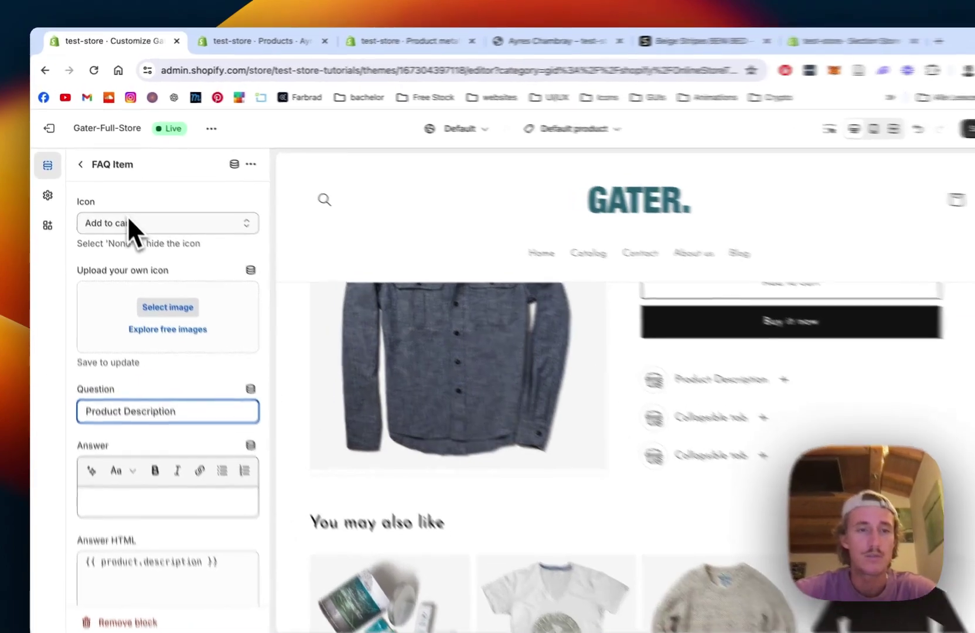
click(129, 223)
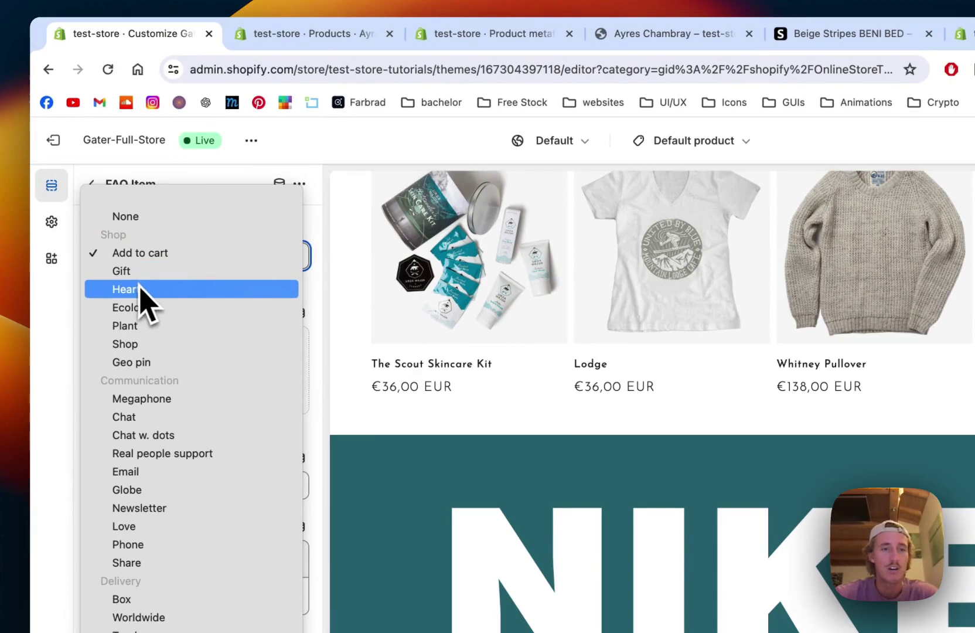
click(141, 289)
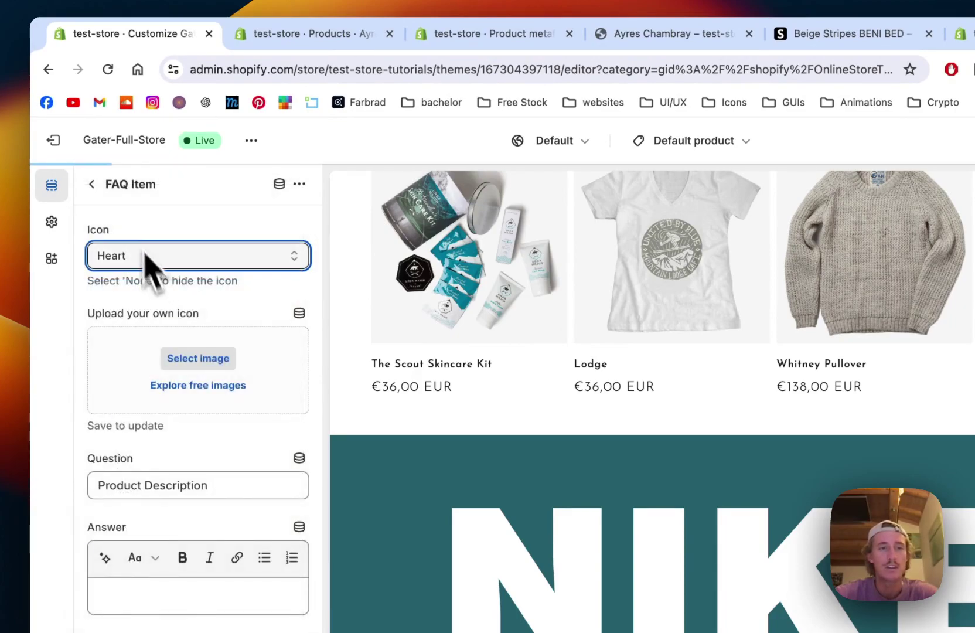
click(93, 185)
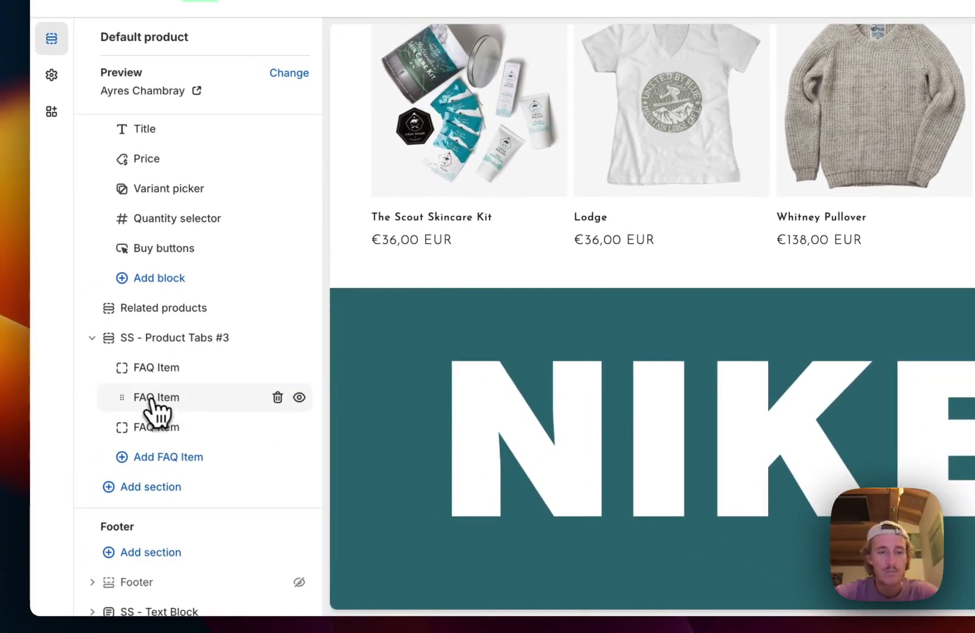
In the second FAQ item 'Material', delete the placeholder Answer and show the Answer's dynamic source fields
click(155, 398)
scroll(218, 319, down, 2)
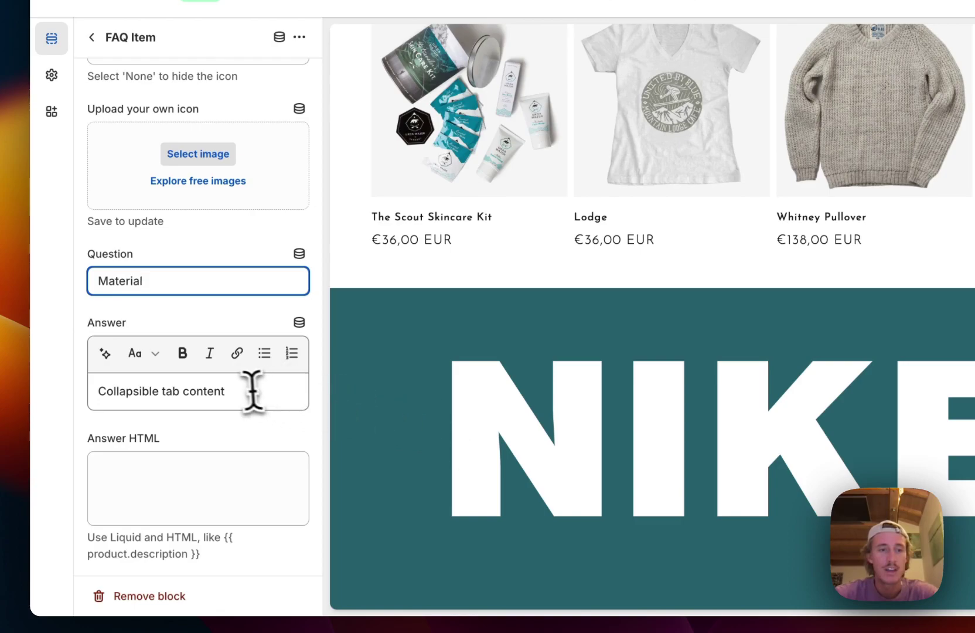
drag(253, 389, 102, 391)
key(BackSpace)
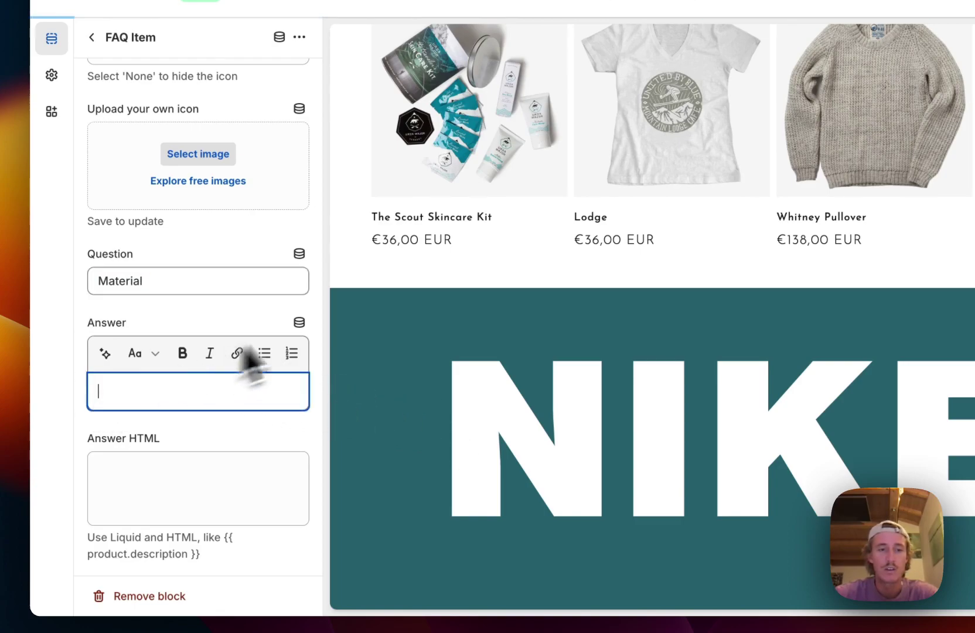
click(299, 323)
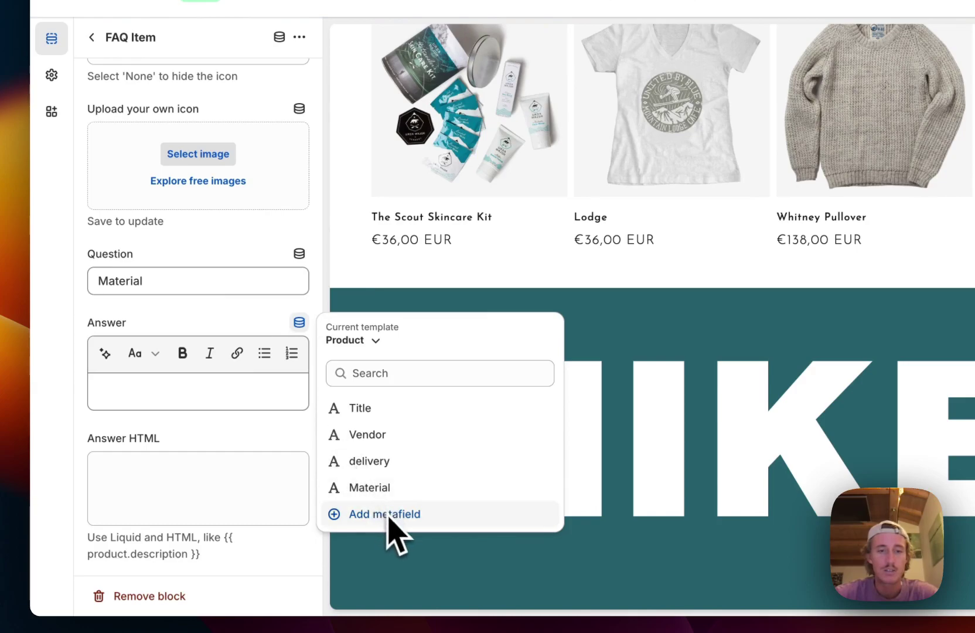
click(193, 381)
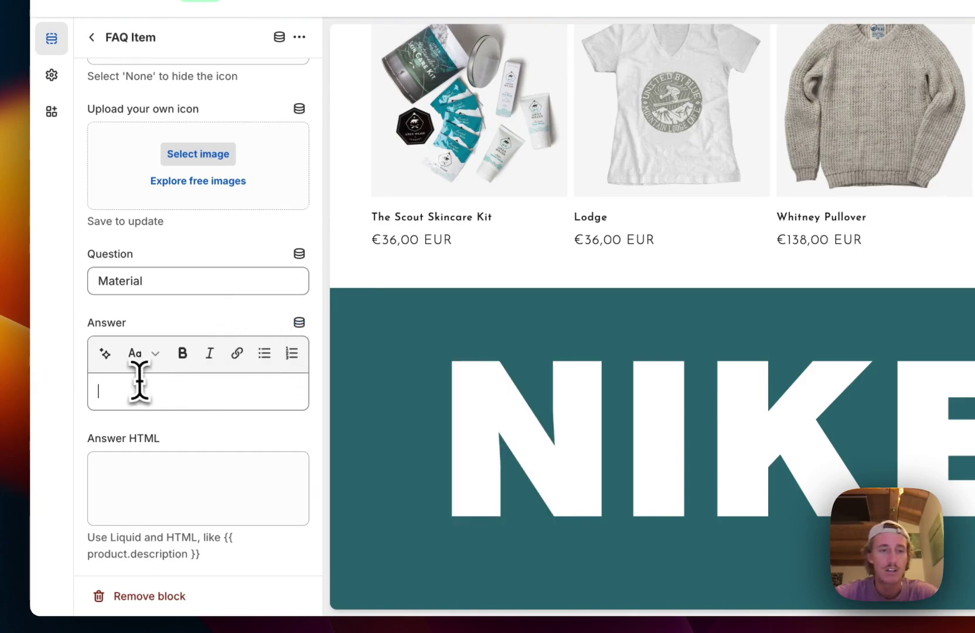
click(298, 322)
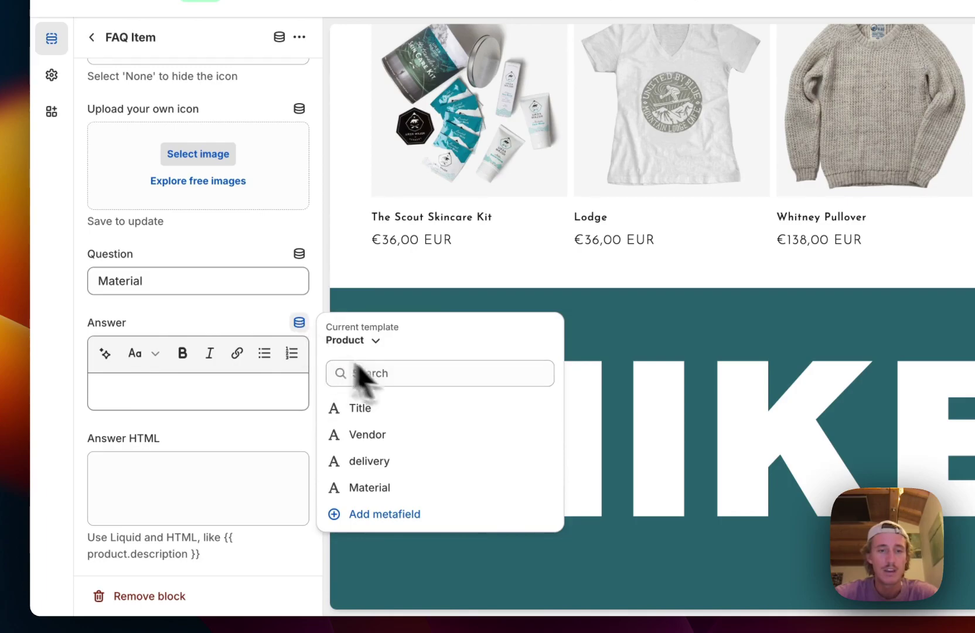
Look over the delivery and Material product metafield definitions, then refocus the Material item's Answer field
click(382, 515)
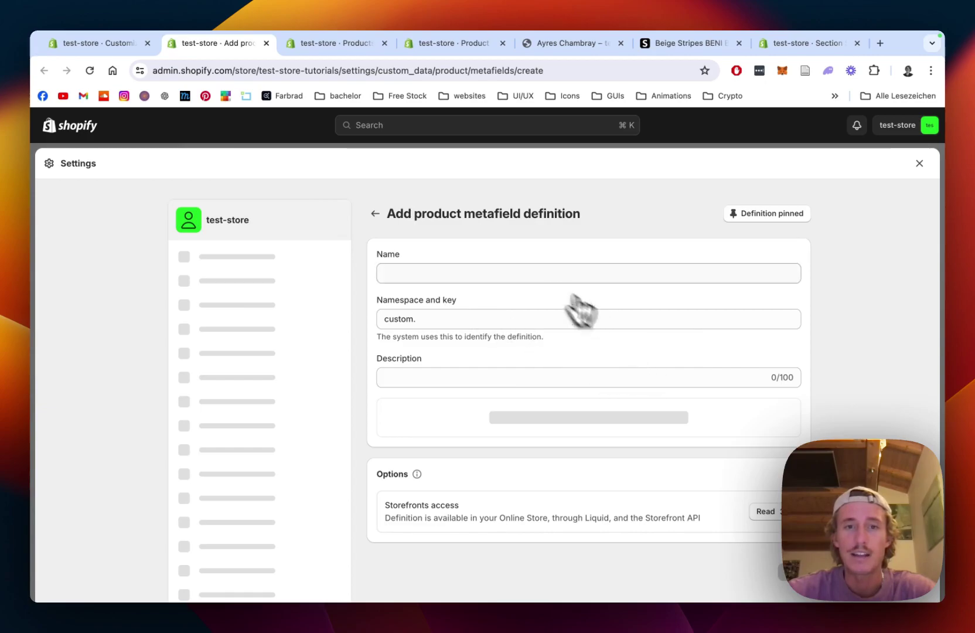
click(463, 273)
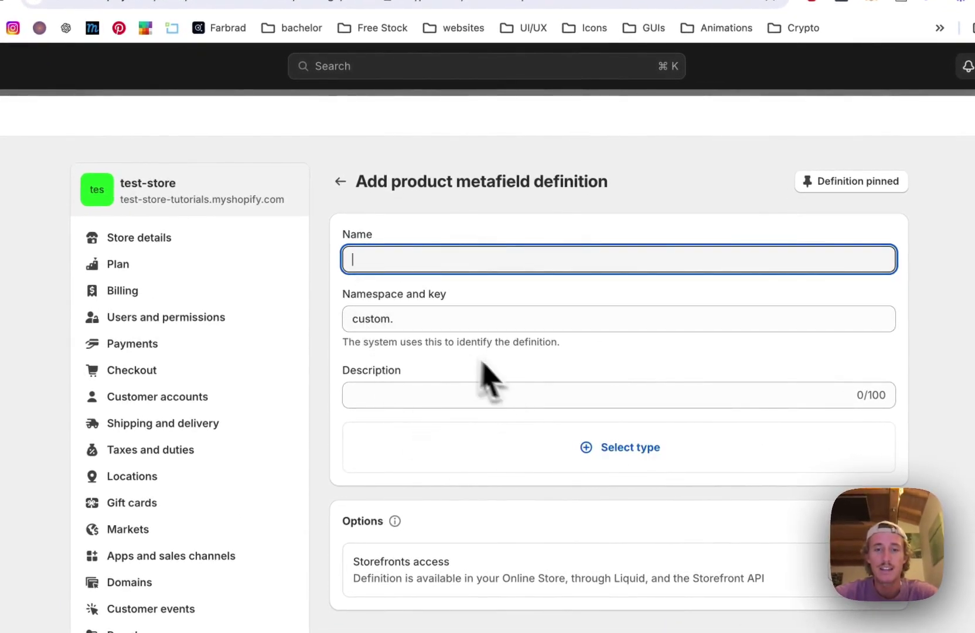
click(340, 181)
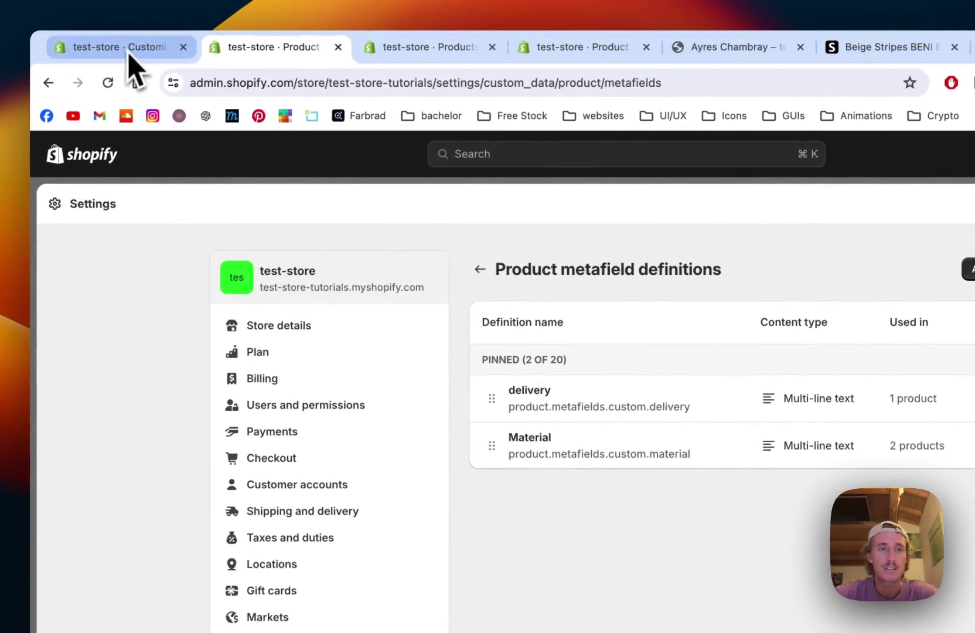
click(120, 47)
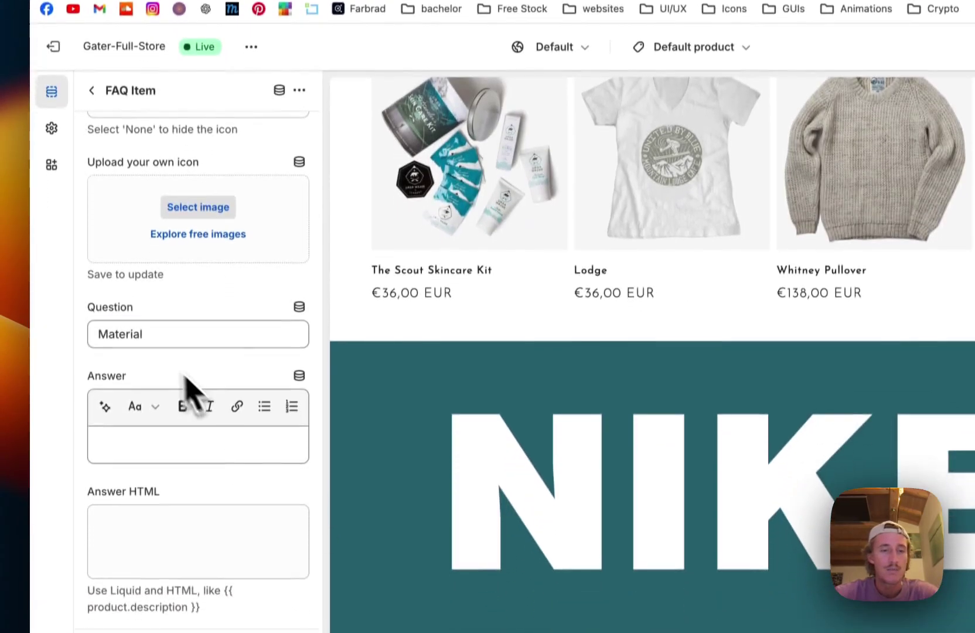
click(167, 438)
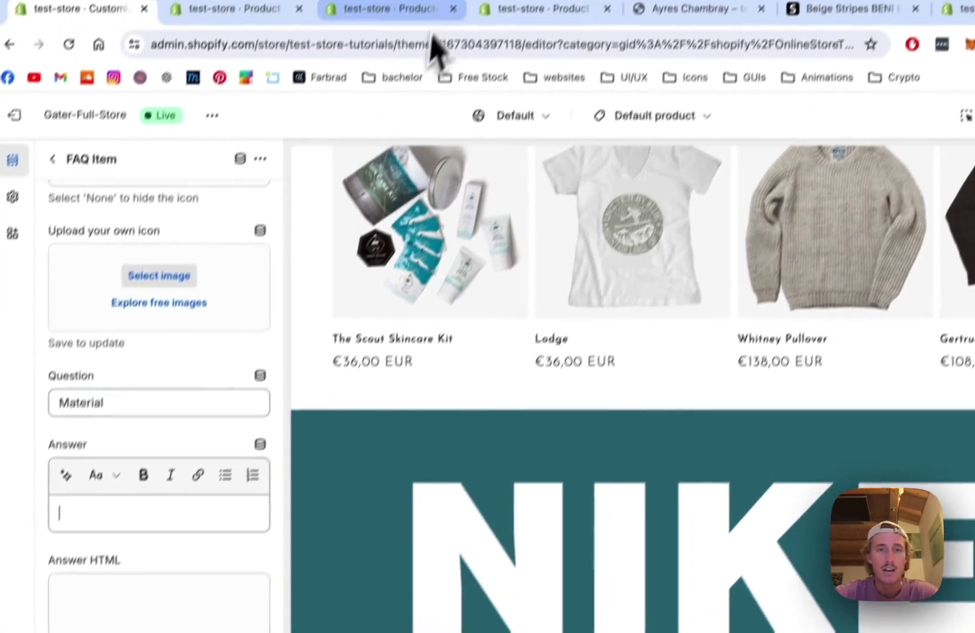
Read the Ayres Chambray product's Material metafield text, then go back to the theme editor
click(406, 43)
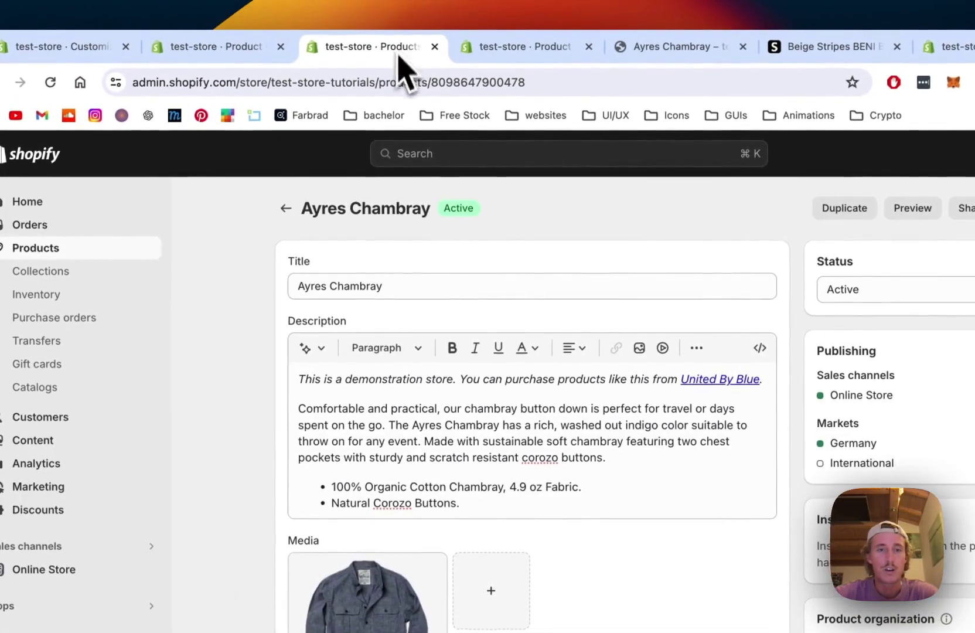
scroll(496, 512, down, 5)
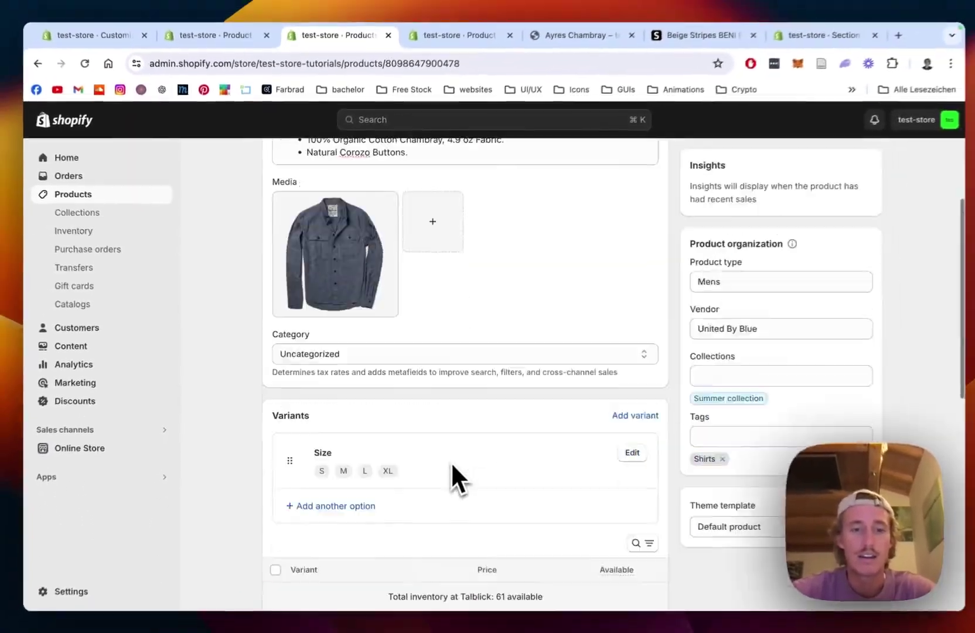
scroll(451, 461, down, 10)
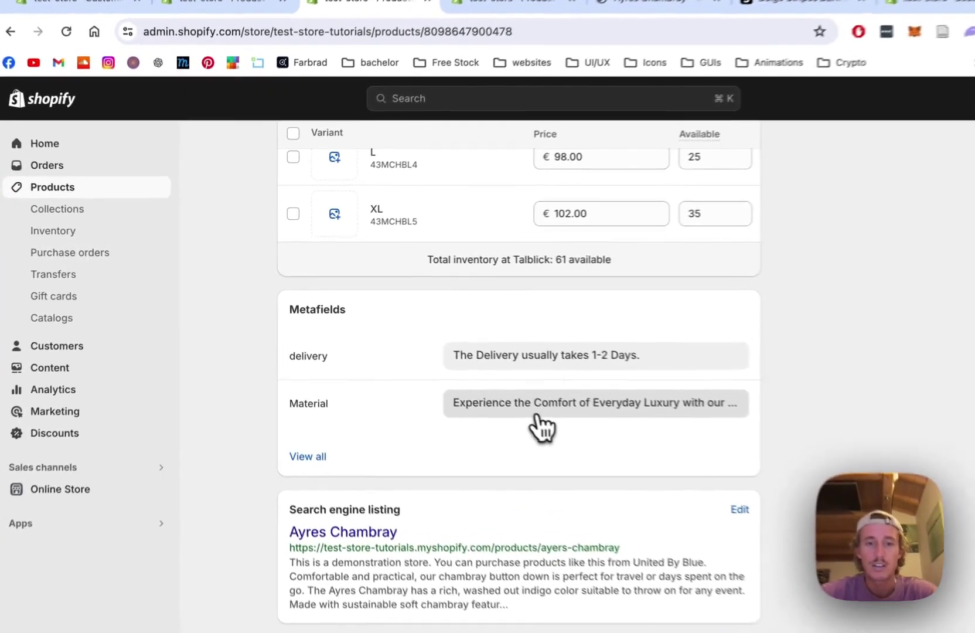
click(518, 378)
click(236, 360)
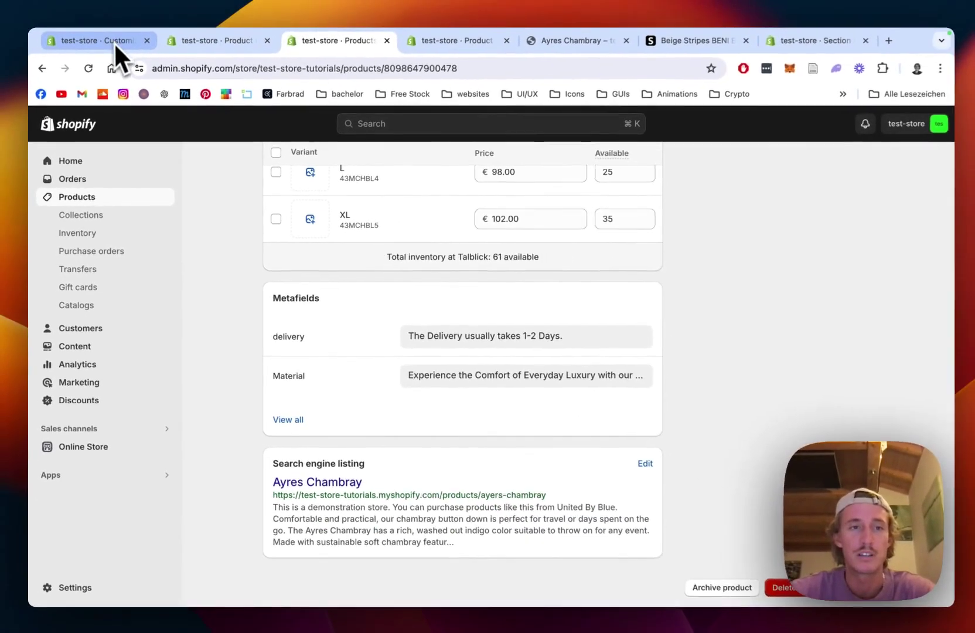
scroll(380, 381, up, 10)
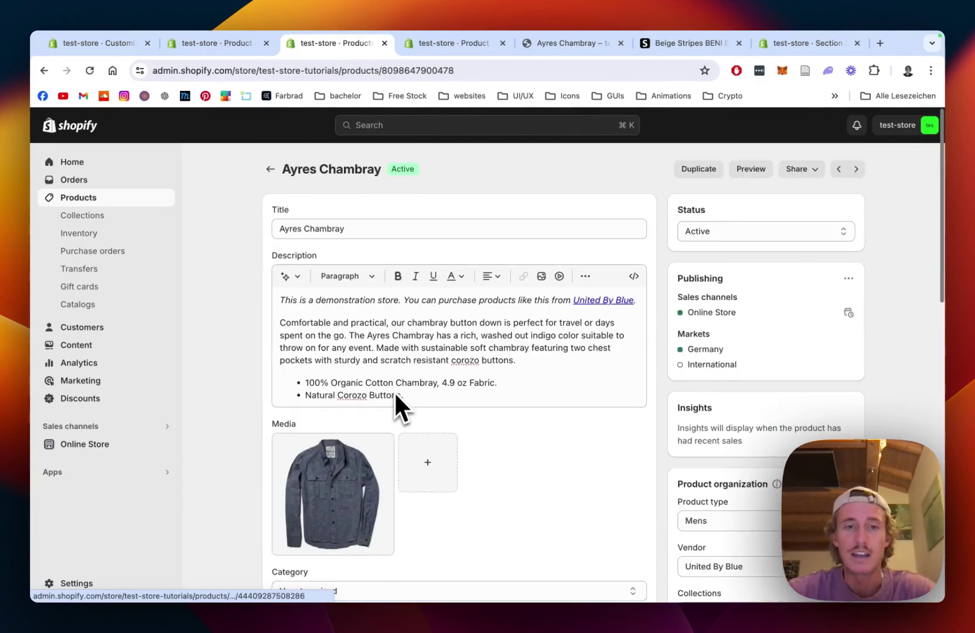
scroll(395, 394, down, 2)
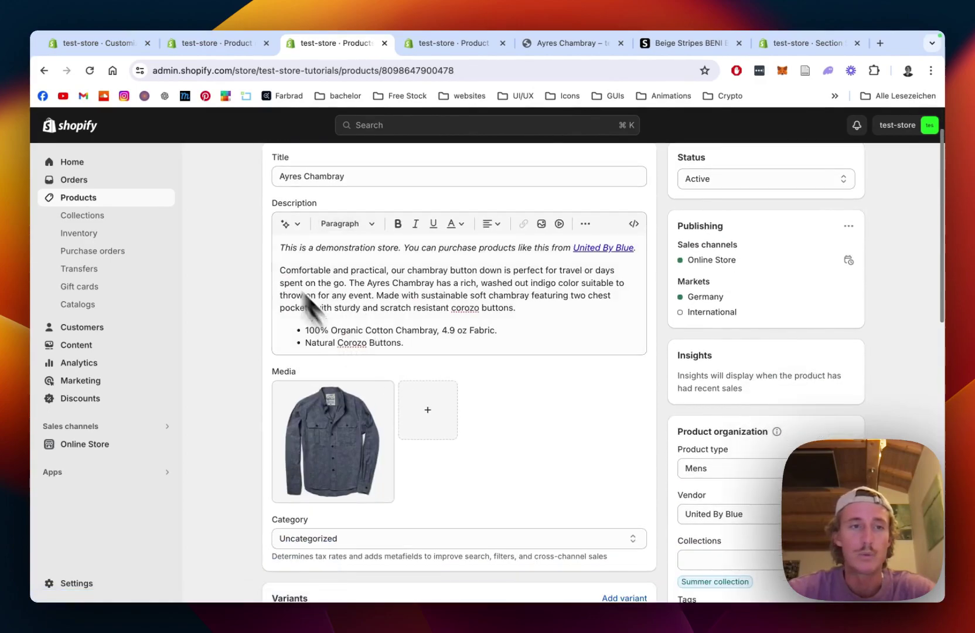
click(97, 43)
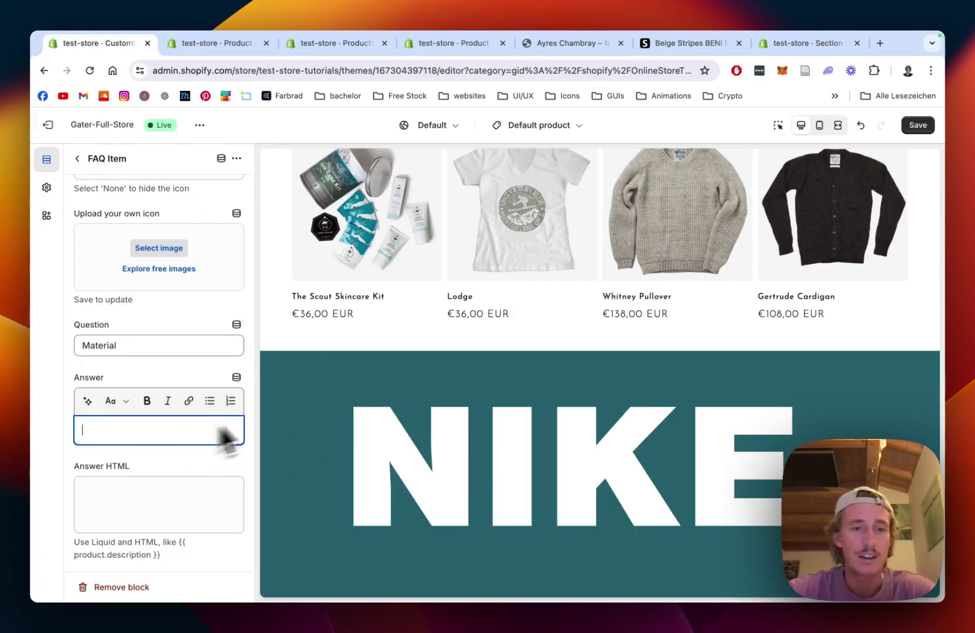
Link the Material answer to the Material metafield, save the theme, and set the Plant icon
click(236, 376)
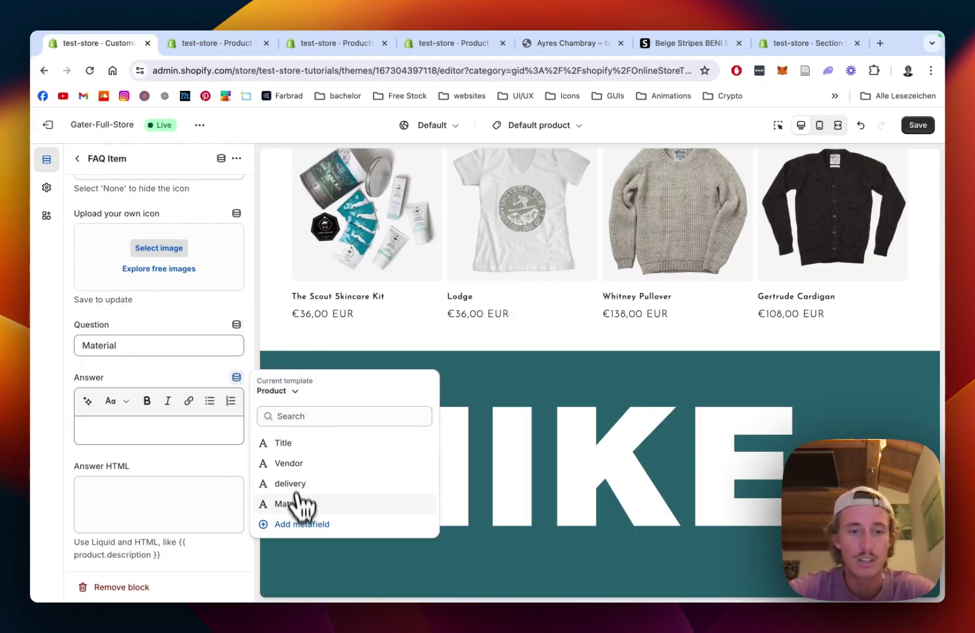
click(297, 504)
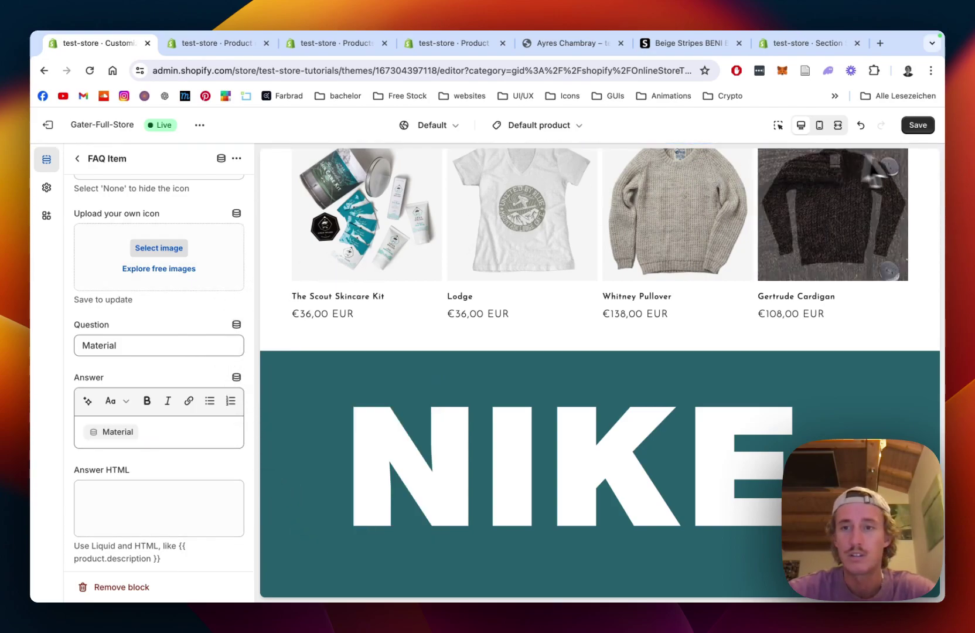
click(918, 126)
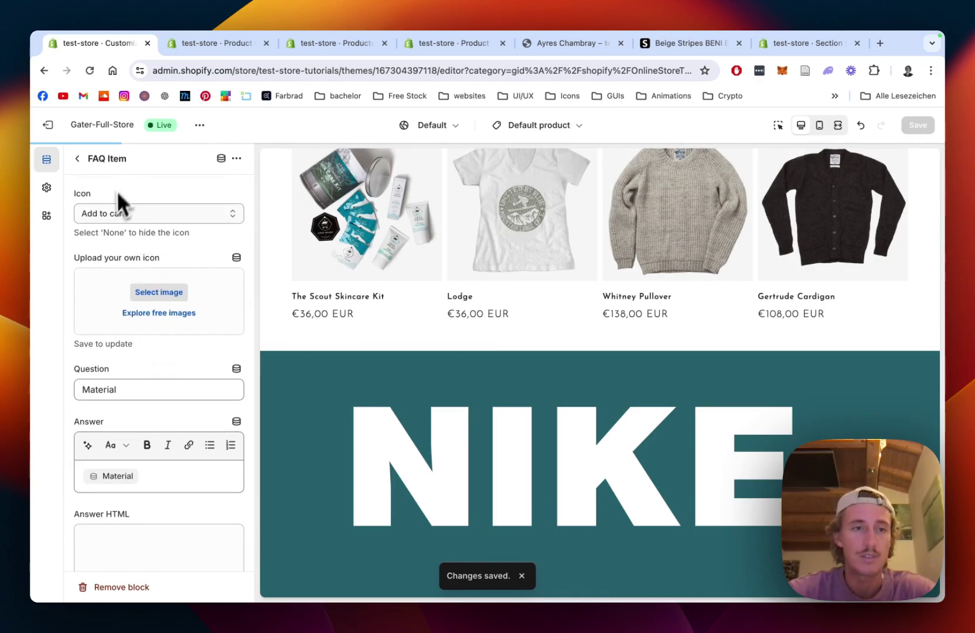
click(117, 202)
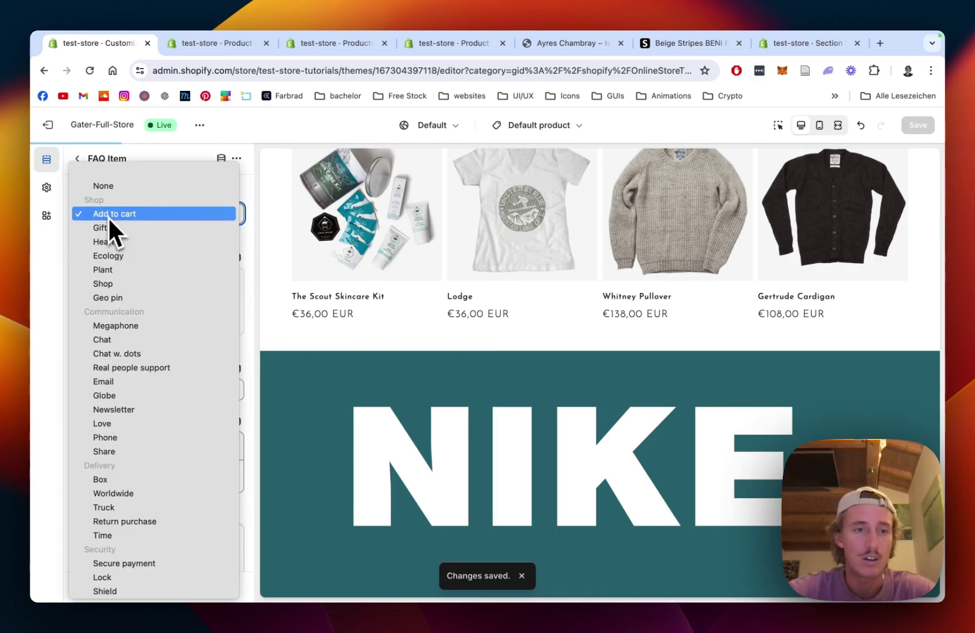
click(129, 273)
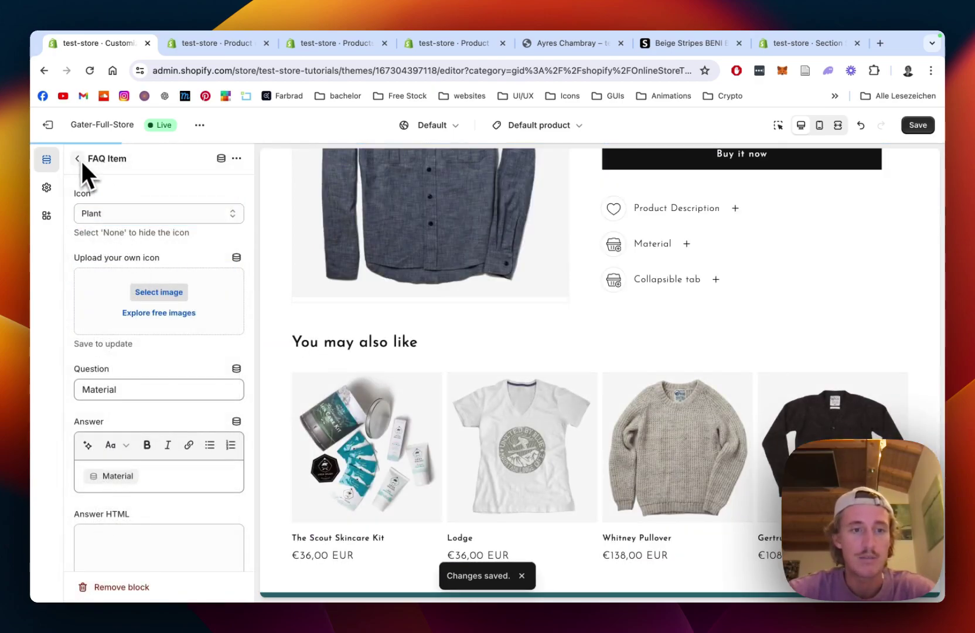
click(79, 159)
Title the third FAQ item 'Delivery Time', link its answer to the delivery metafield, and pick the Truck icon
click(139, 460)
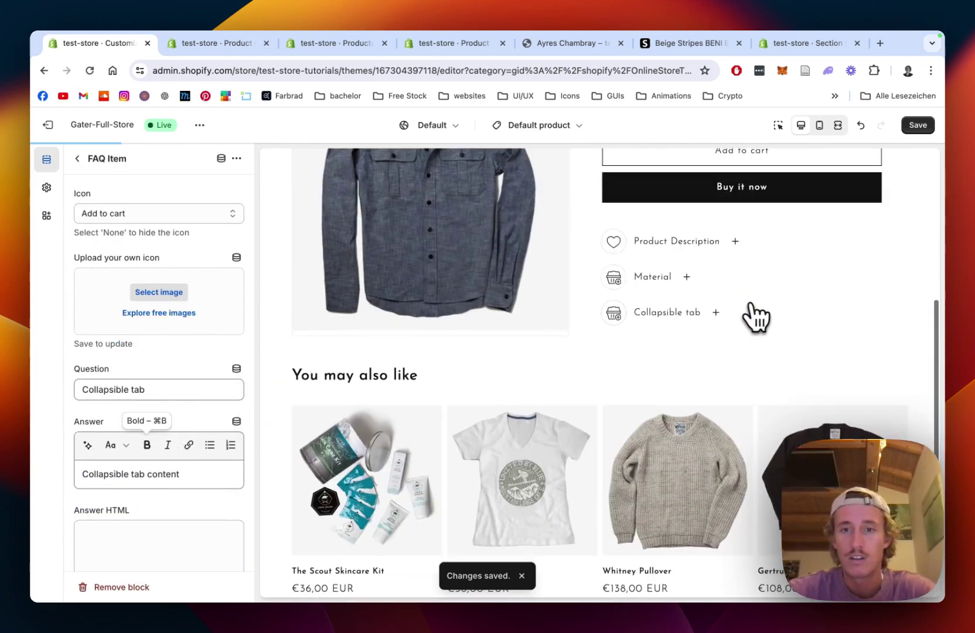
click(652, 279)
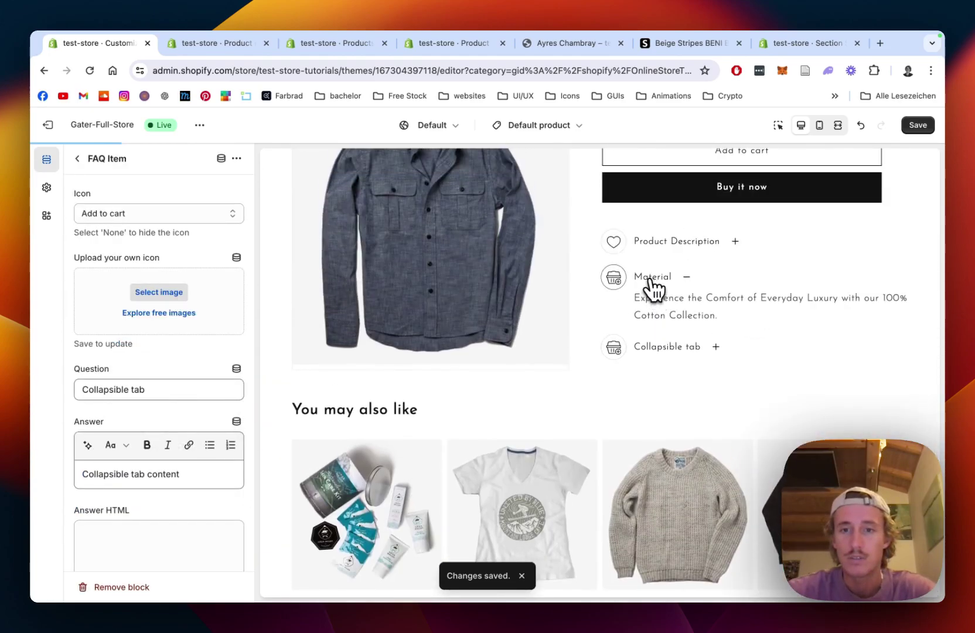
click(652, 280)
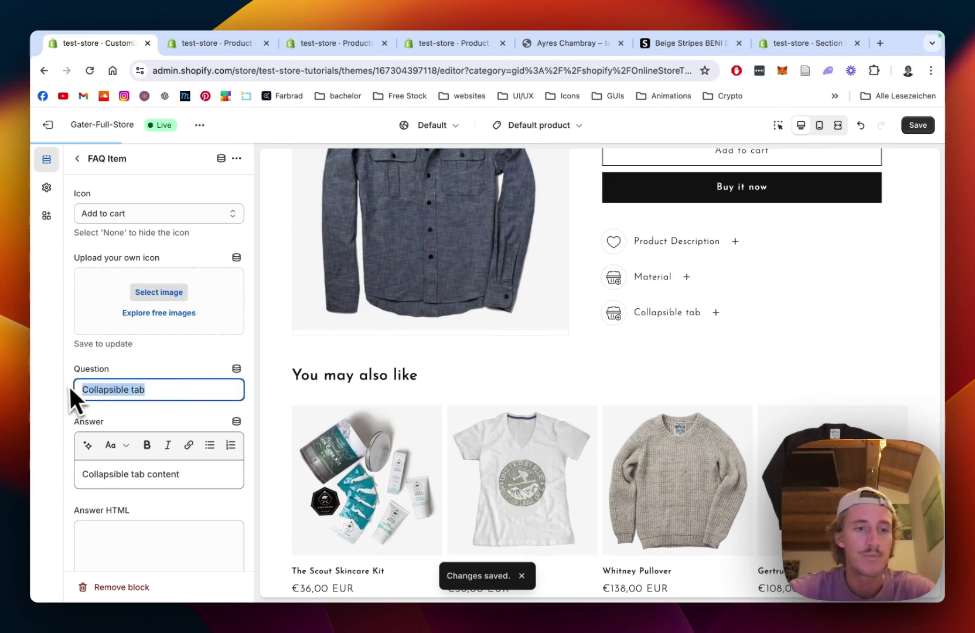
text(Delivery)
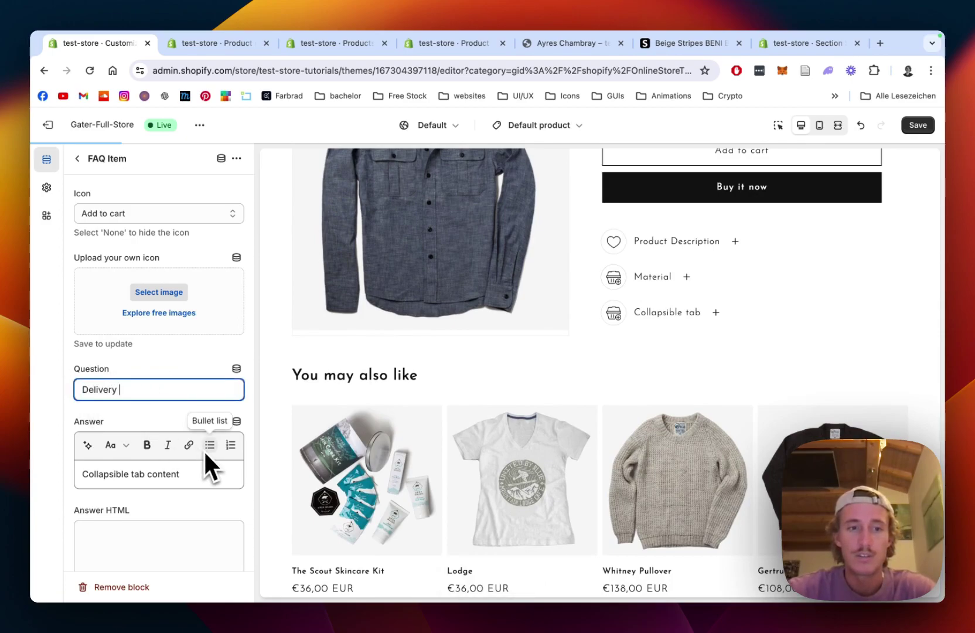
text( Time)
triple_click(195, 474)
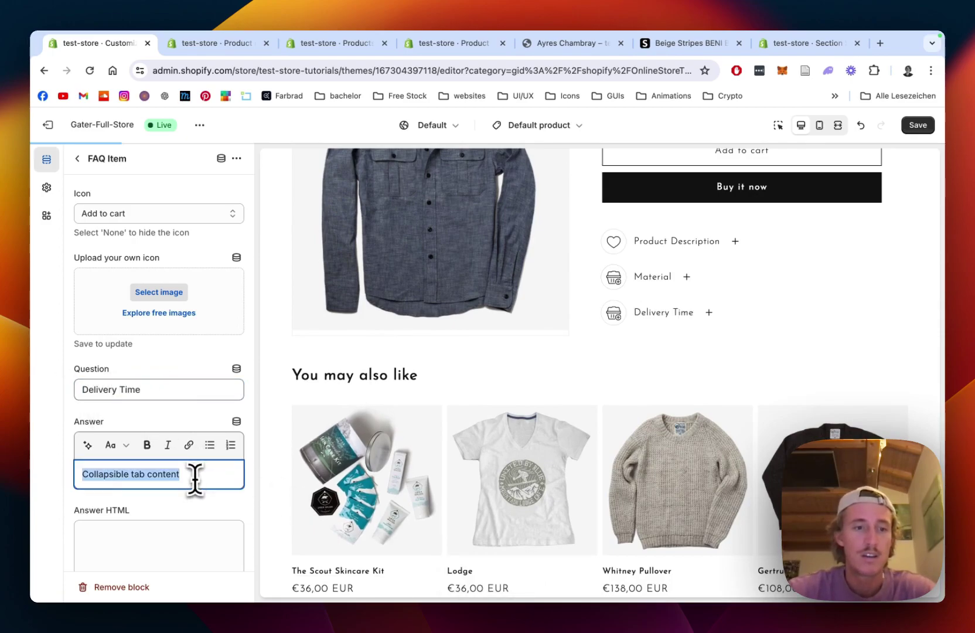
click(238, 420)
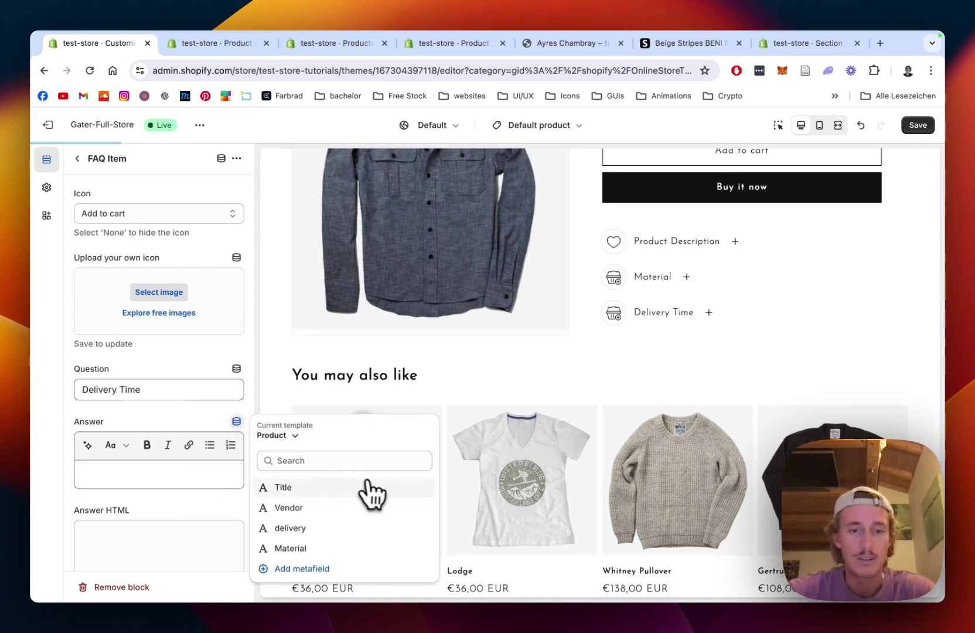
click(316, 528)
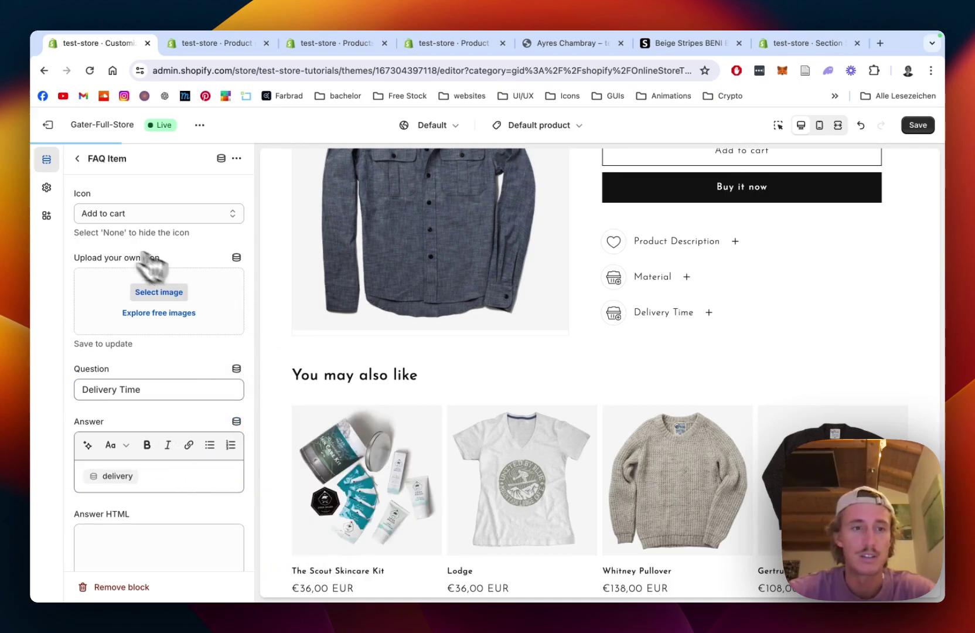
click(152, 215)
key(t)
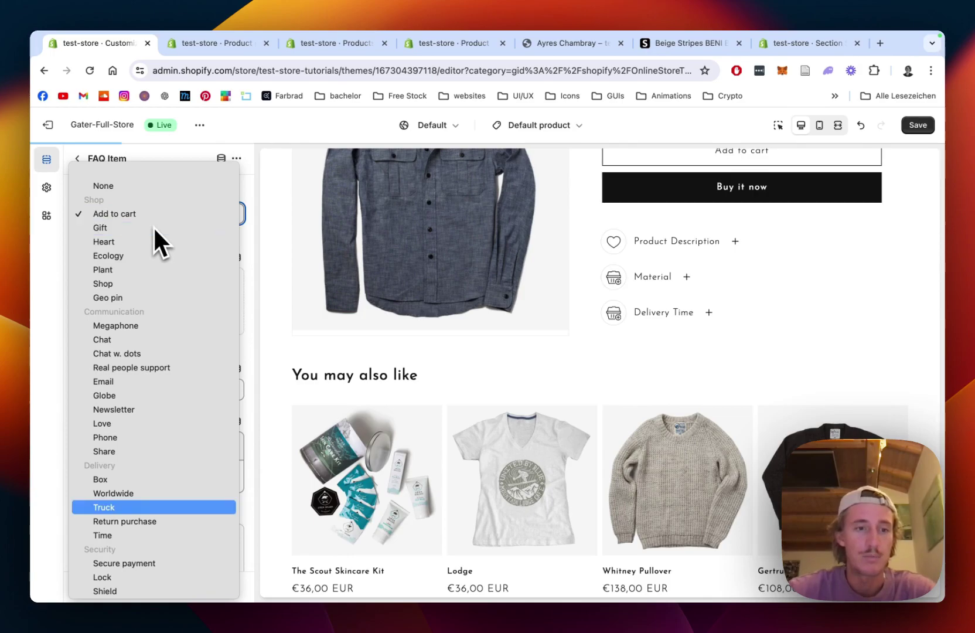
key(Return)
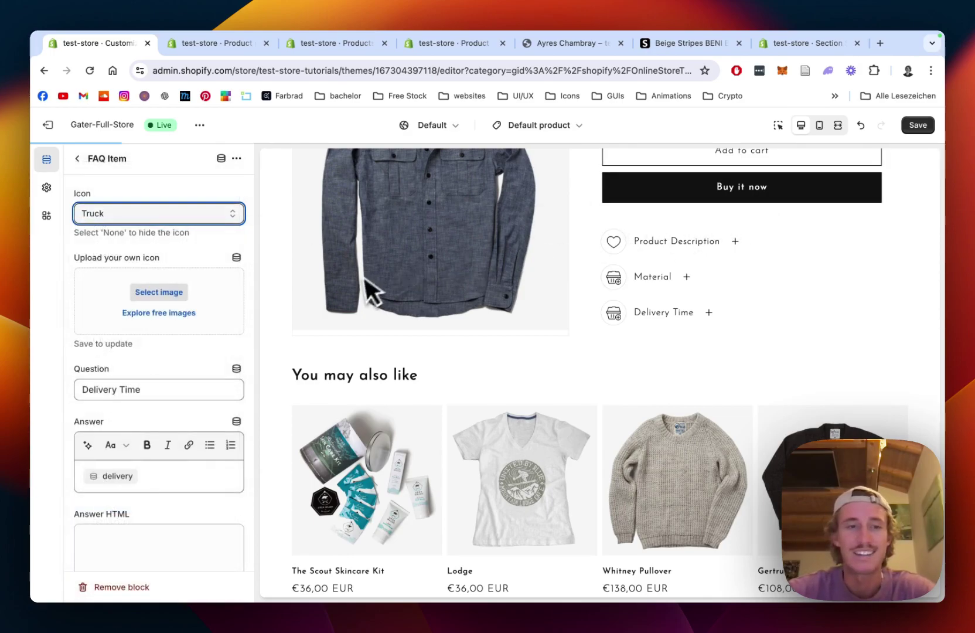
Save the theme and check the Delivery Time tab's delivery text in the preview
scroll(374, 291, down, 5)
click(918, 126)
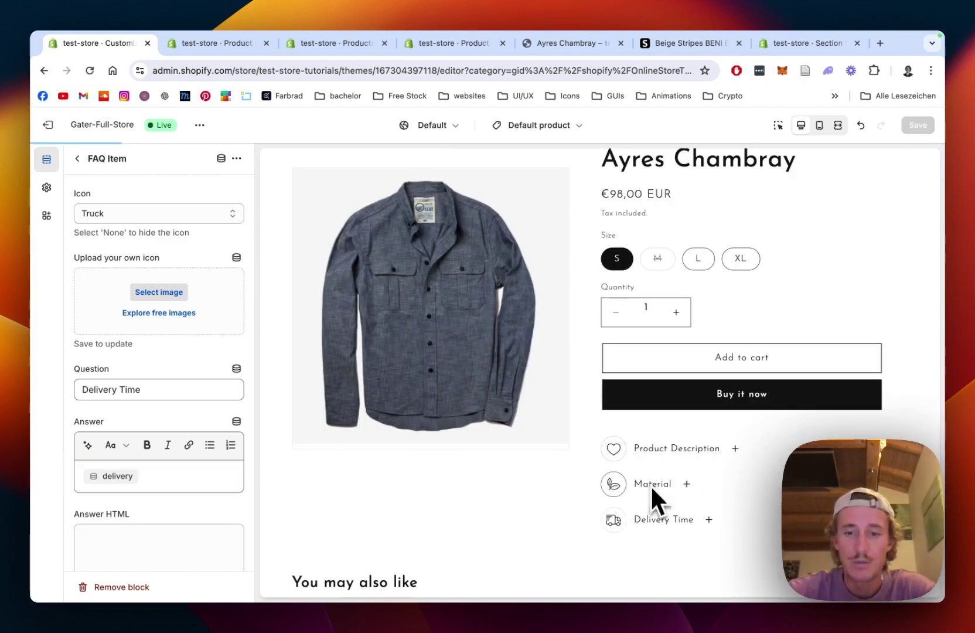
scroll(659, 527, down, 1)
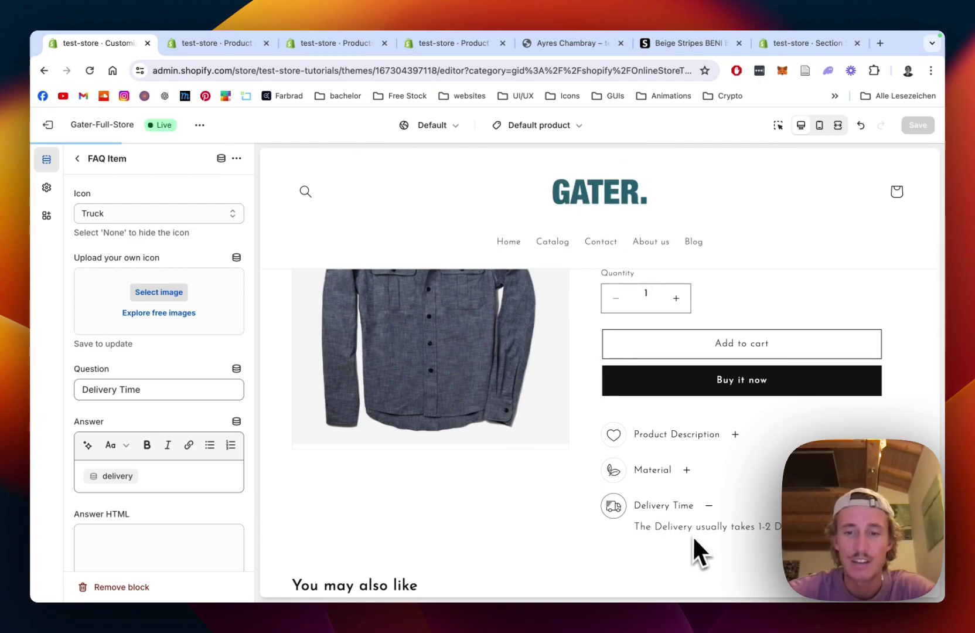
click(677, 505)
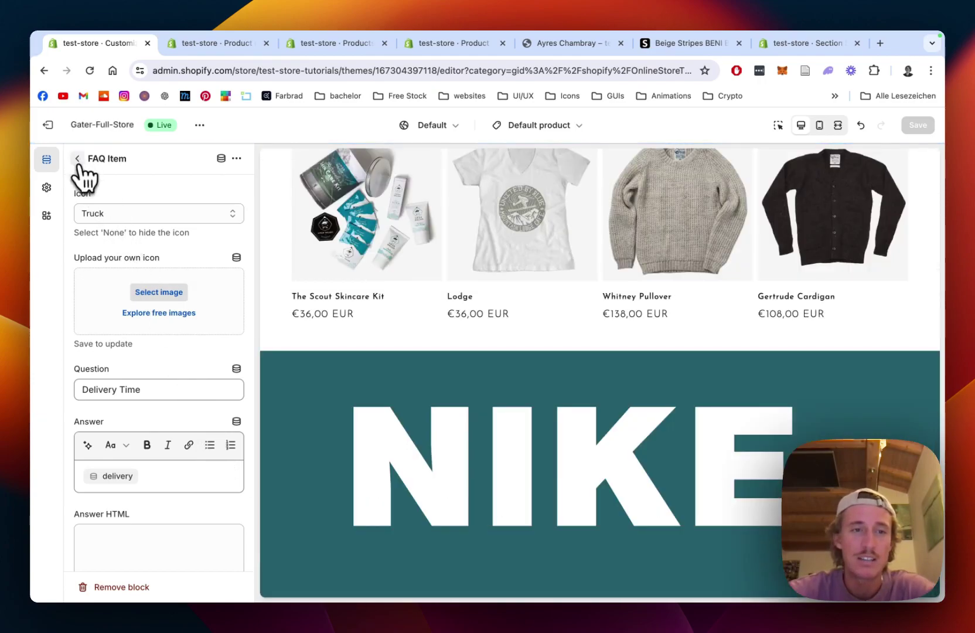
Move SS - Product Tabs #3 above Product information in the Default product template's section list
click(77, 159)
scroll(478, 424, down, 3)
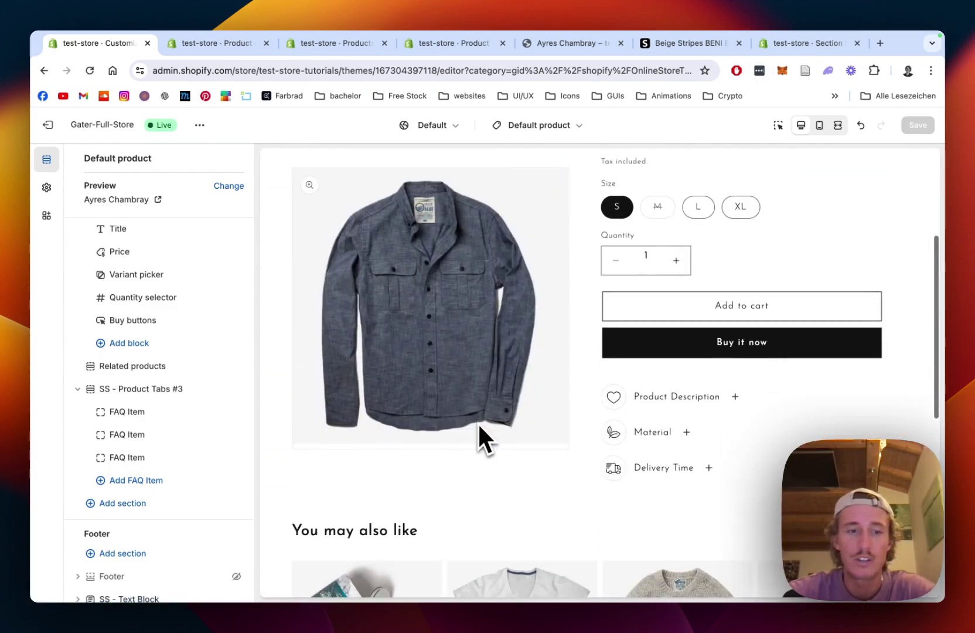
drag(91, 389, 91, 252)
scroll(616, 450, down, 4)
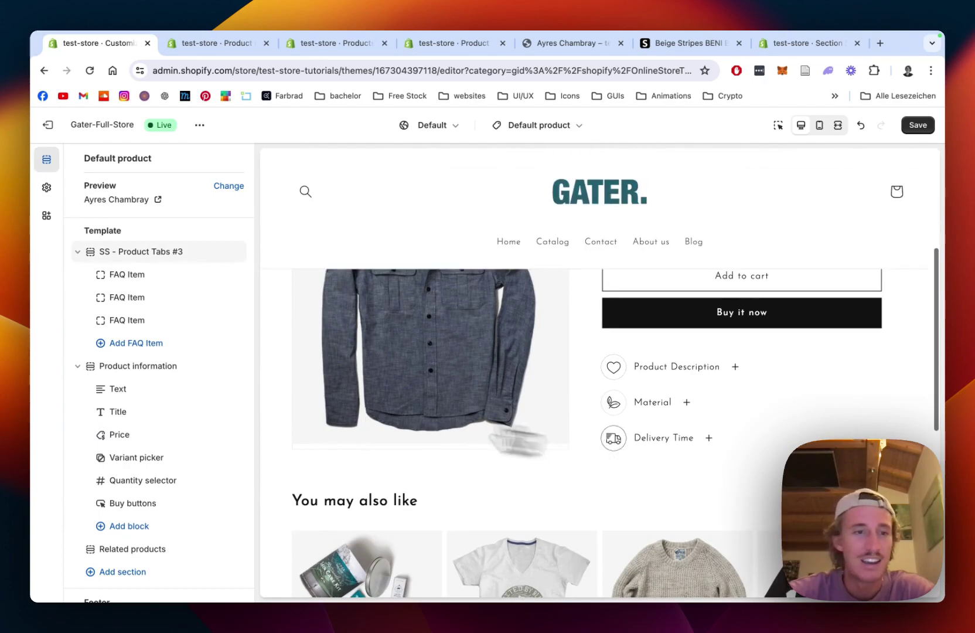
Set the Product Tabs #3 Item Padding Vertical to 8 px
click(139, 252)
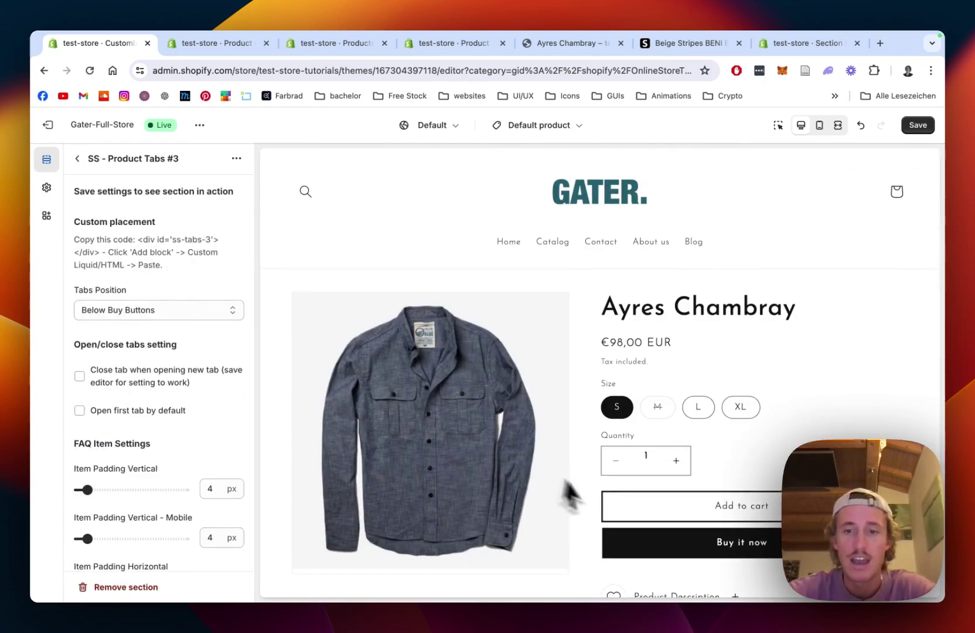
scroll(232, 393, down, 4)
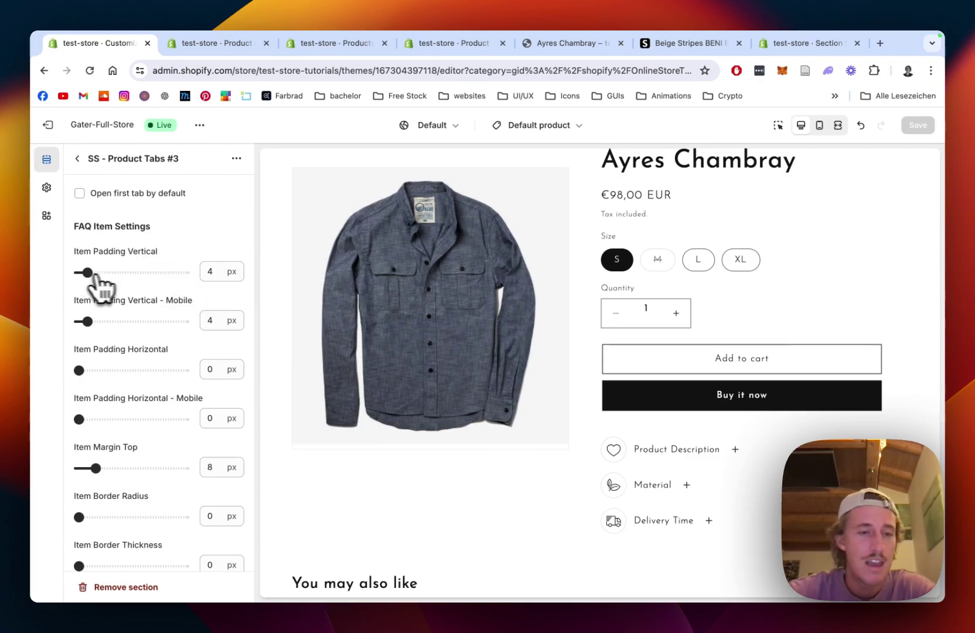
scroll(137, 288, down, 2)
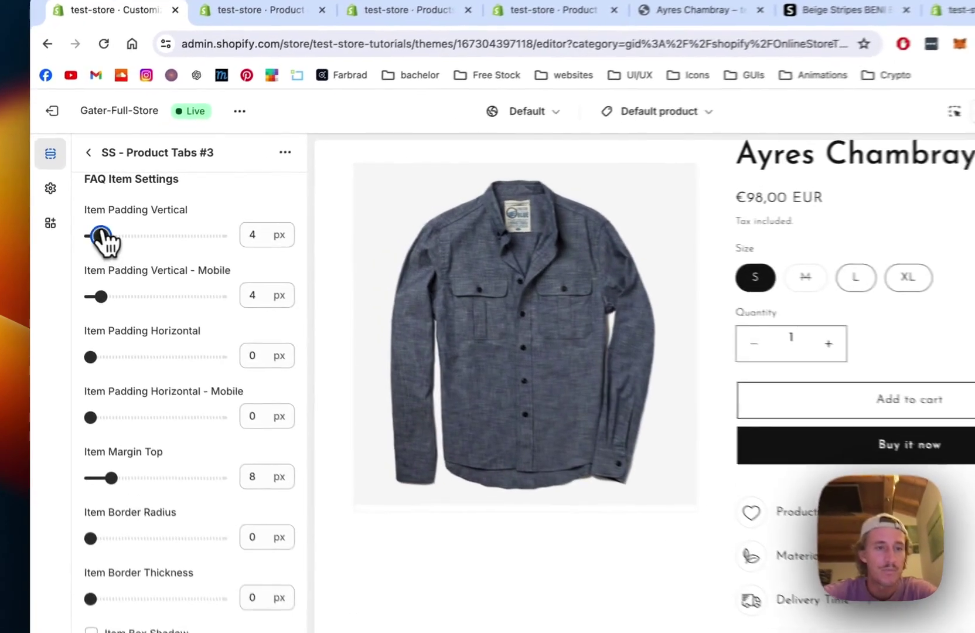
drag(87, 225, 95, 225)
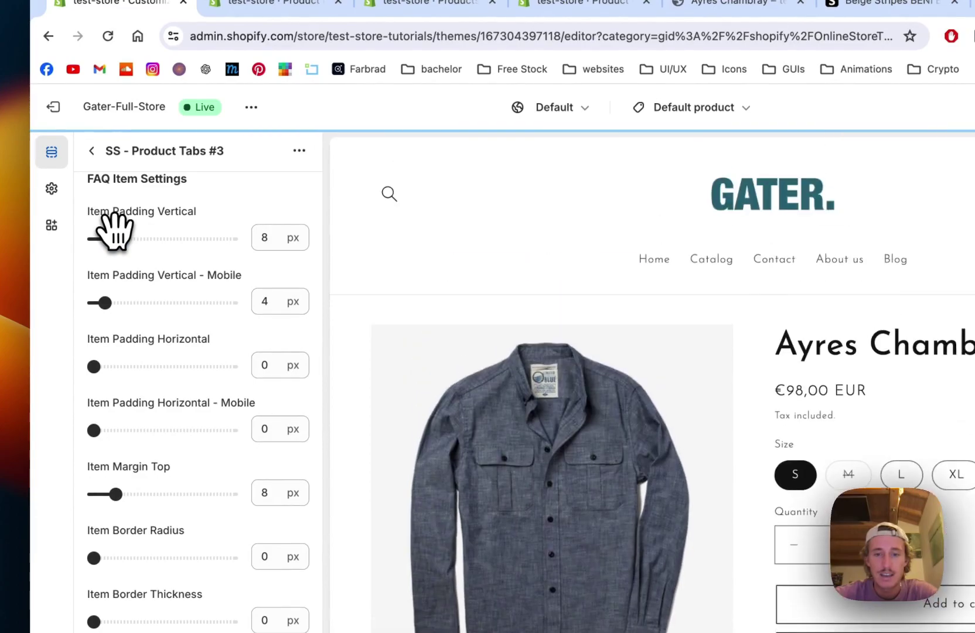
Reduce Icon Size and Icon Size - Mobile to 20 px
scroll(156, 331, down, 10)
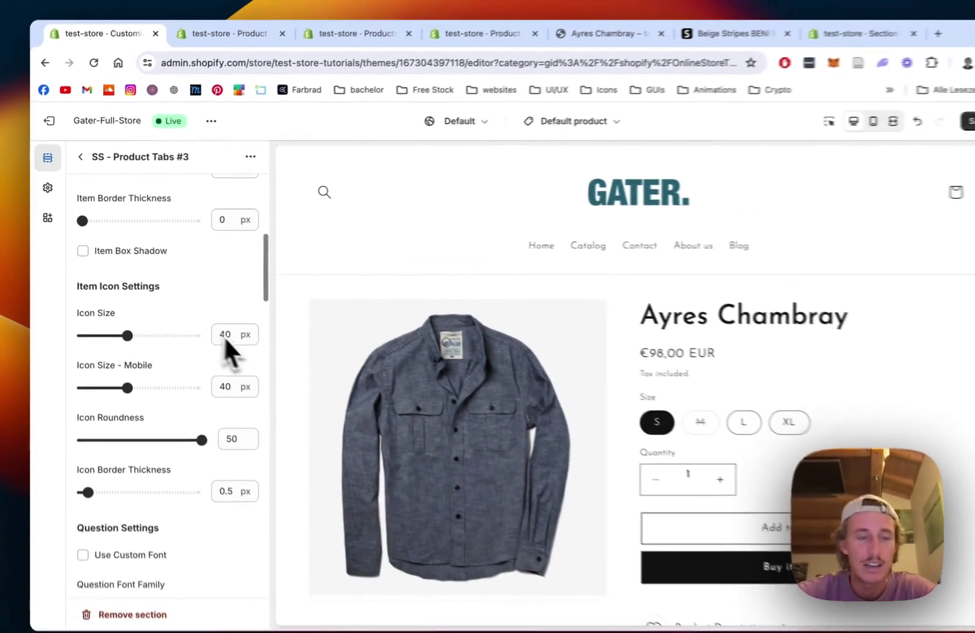
scroll(587, 469, down, 5)
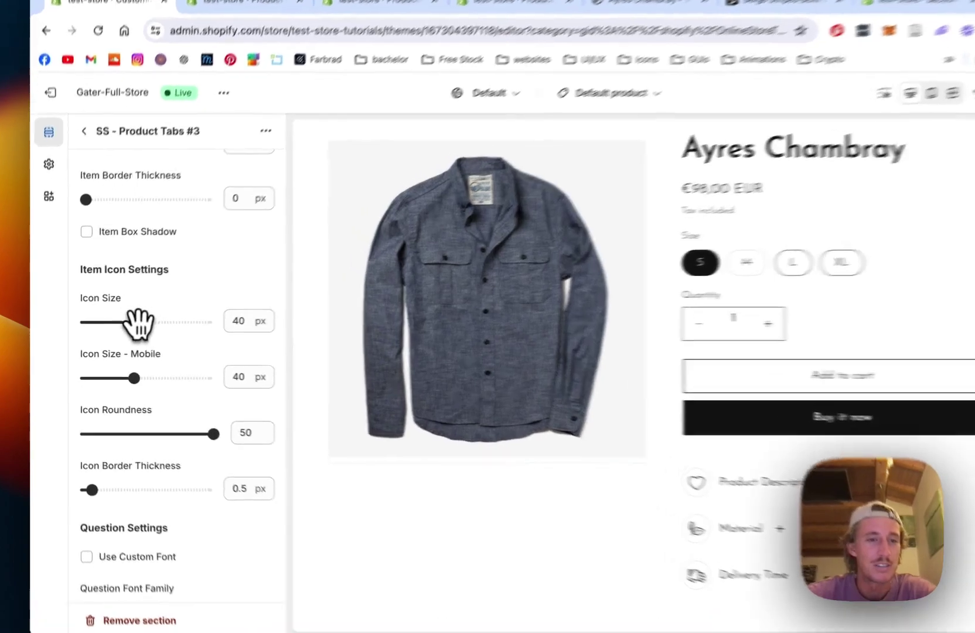
mouse_move(121, 325)
mouse_down()
mouse_move(97, 325)
mouse_move(121, 318)
mouse_up()
drag(140, 380, 120, 379)
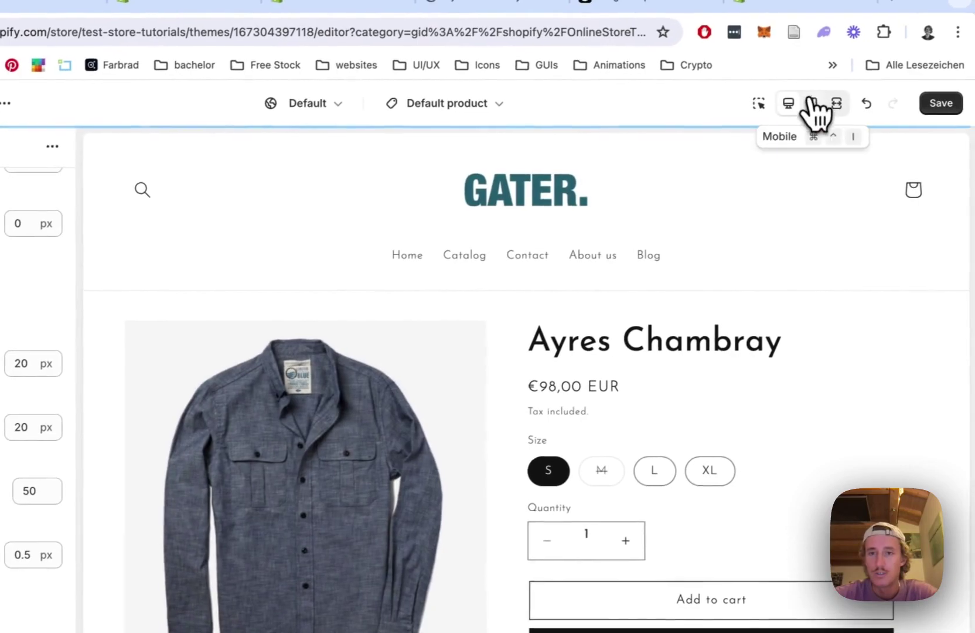
Switch the preview to mobile and toggle the Product Description and Material tabs open and closed
click(807, 104)
scroll(445, 448, down, 3)
scroll(445, 448, down, 5)
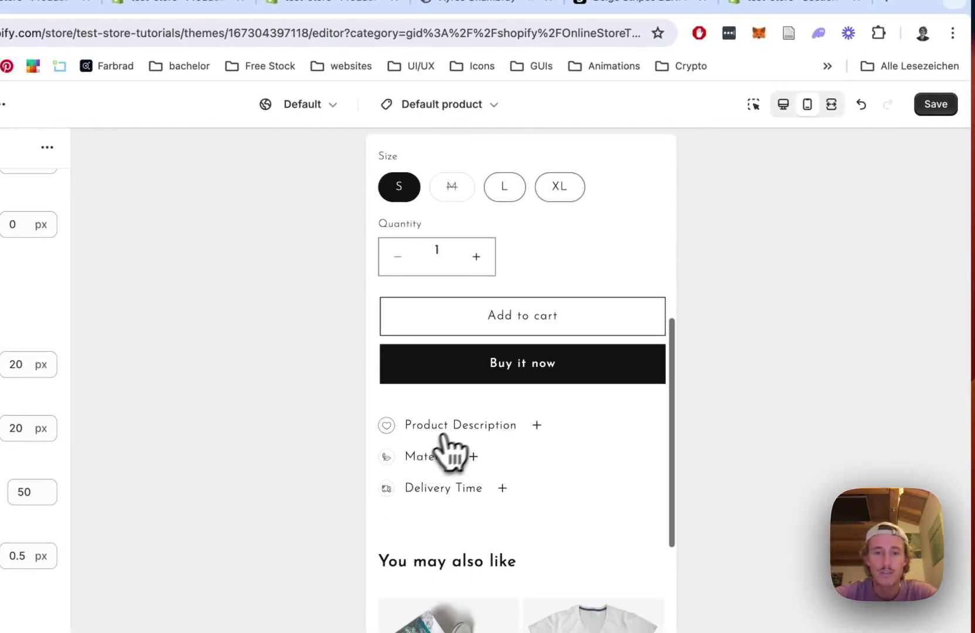
click(465, 424)
click(467, 423)
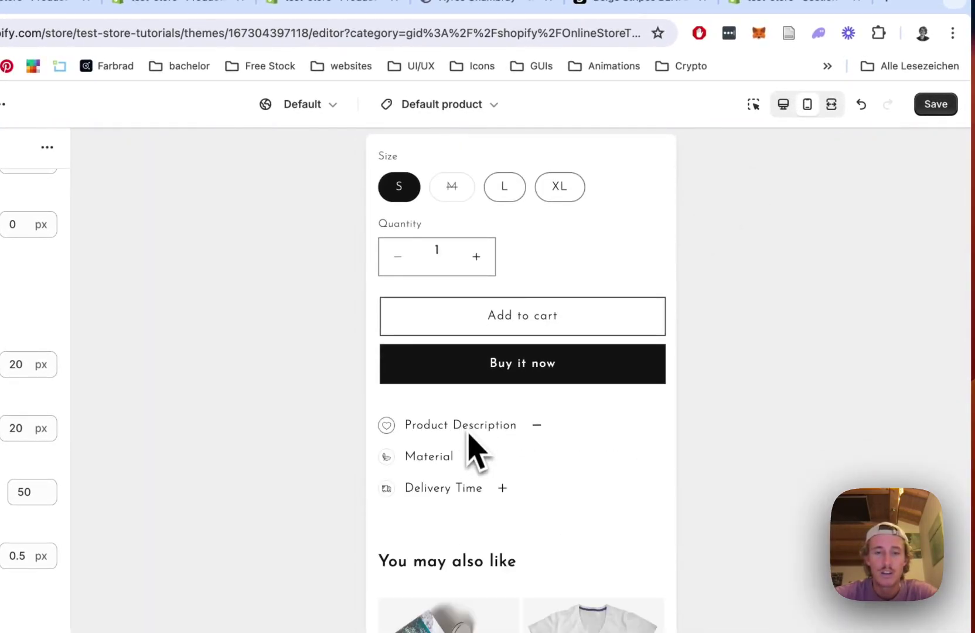
click(458, 460)
click(454, 460)
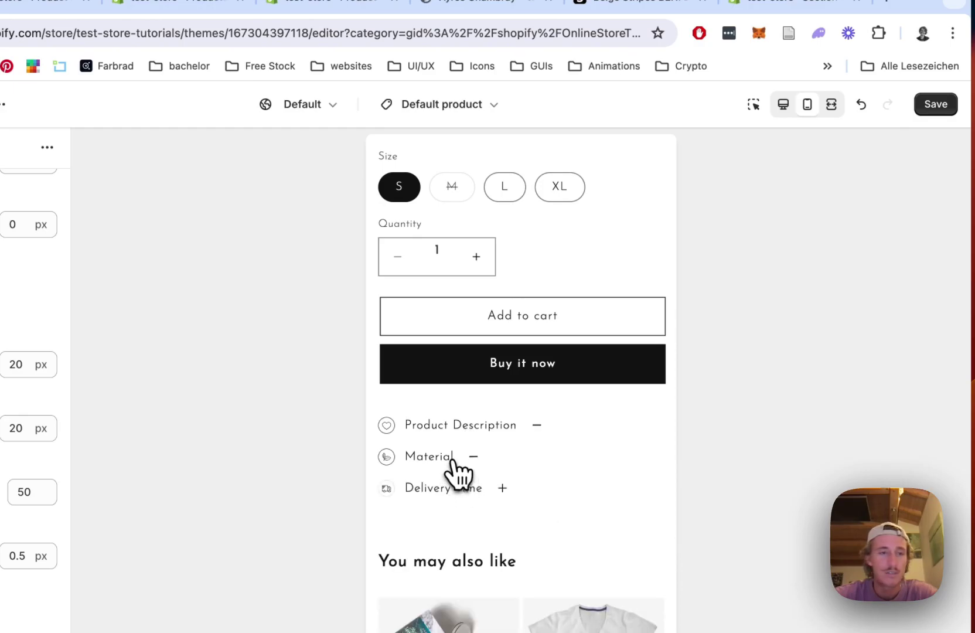
click(466, 427)
click(466, 426)
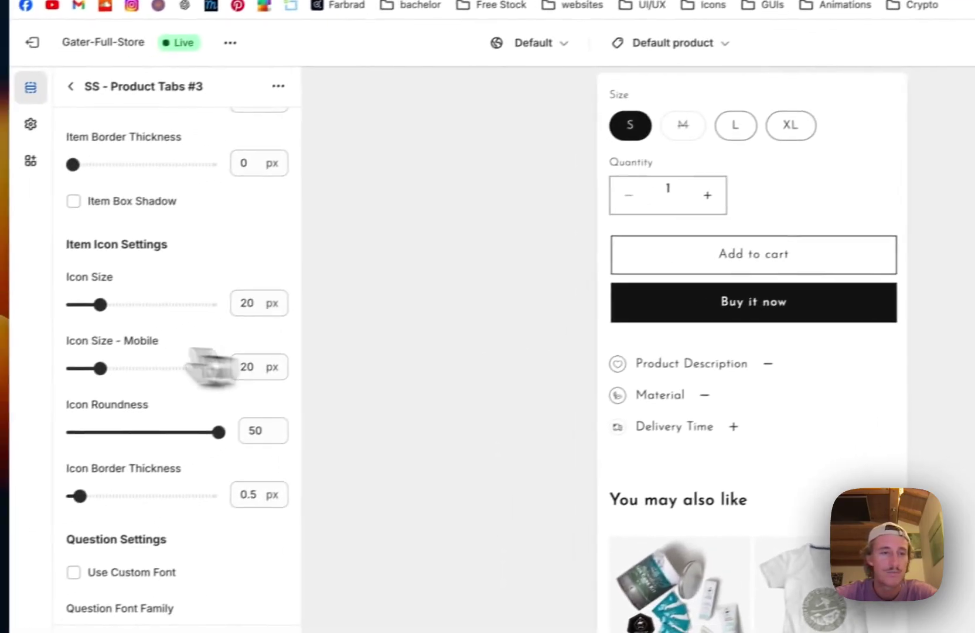
scroll(98, 348, up, 15)
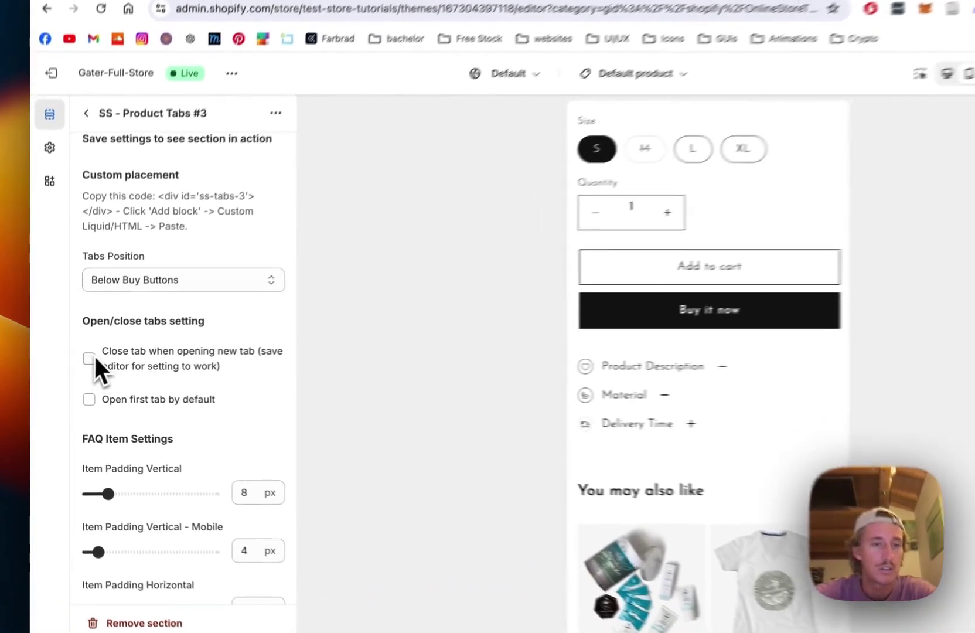
Enable 'Close tab when opening new tab' for Product Tabs #3
click(79, 364)
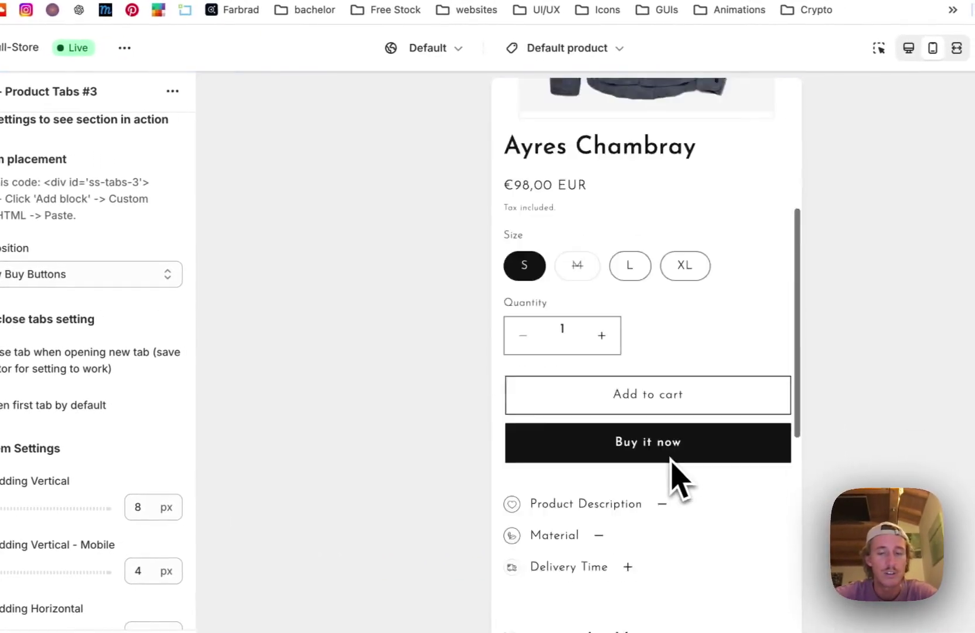
scroll(678, 481, down, 5)
scroll(672, 479, up, 1)
Check the Material and Product Description tabs toggle in the preview, then save the theme
click(558, 251)
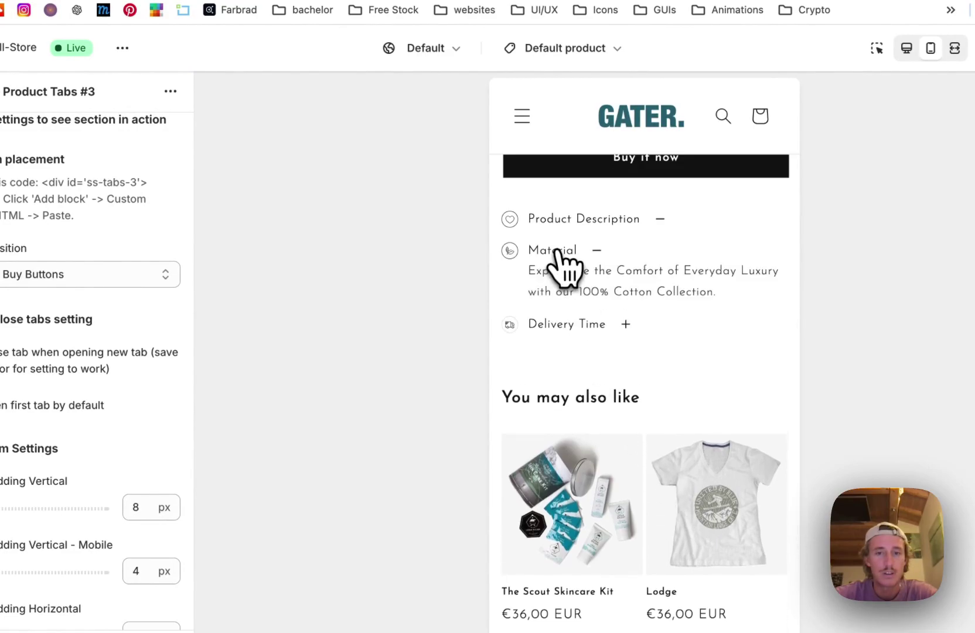
click(561, 252)
click(571, 221)
click(573, 221)
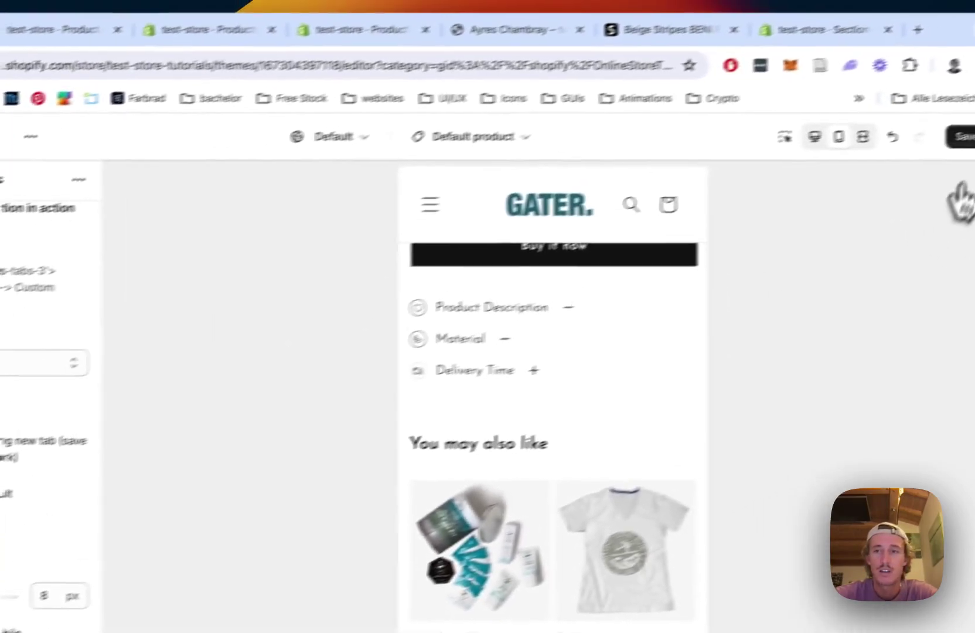
click(914, 150)
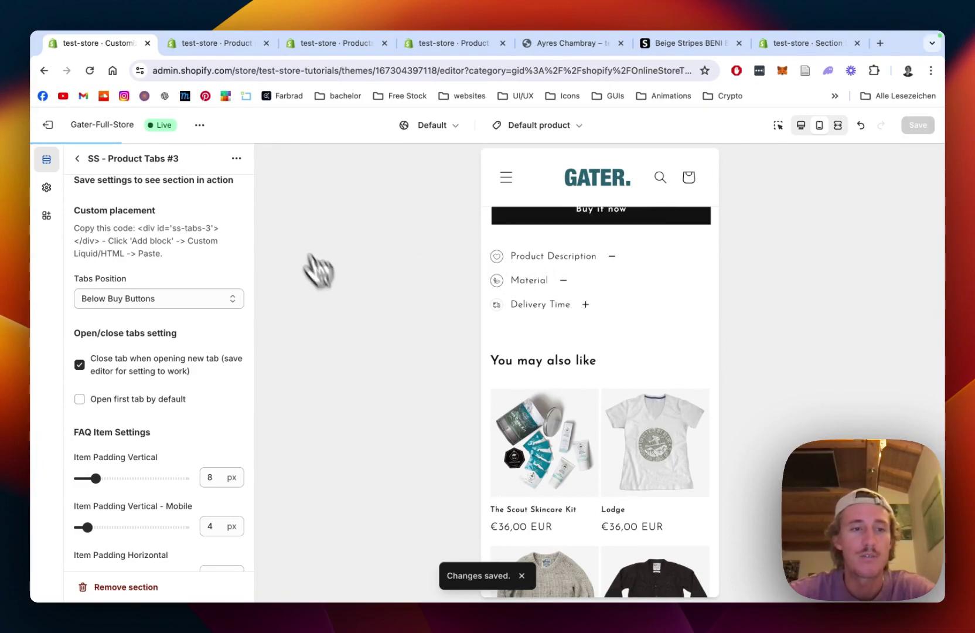
scroll(195, 322, down, 10)
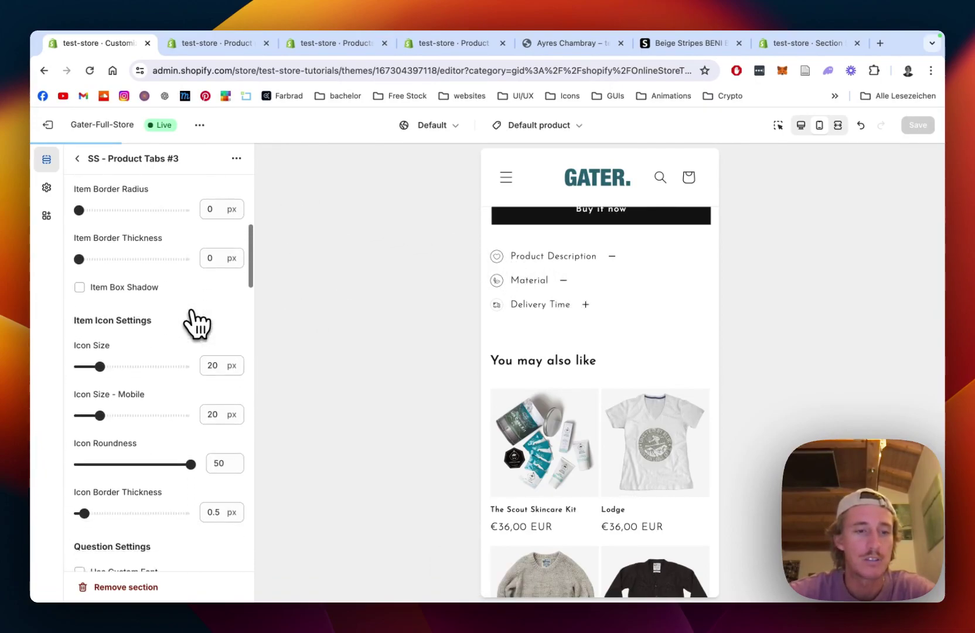
scroll(195, 322, down, 6)
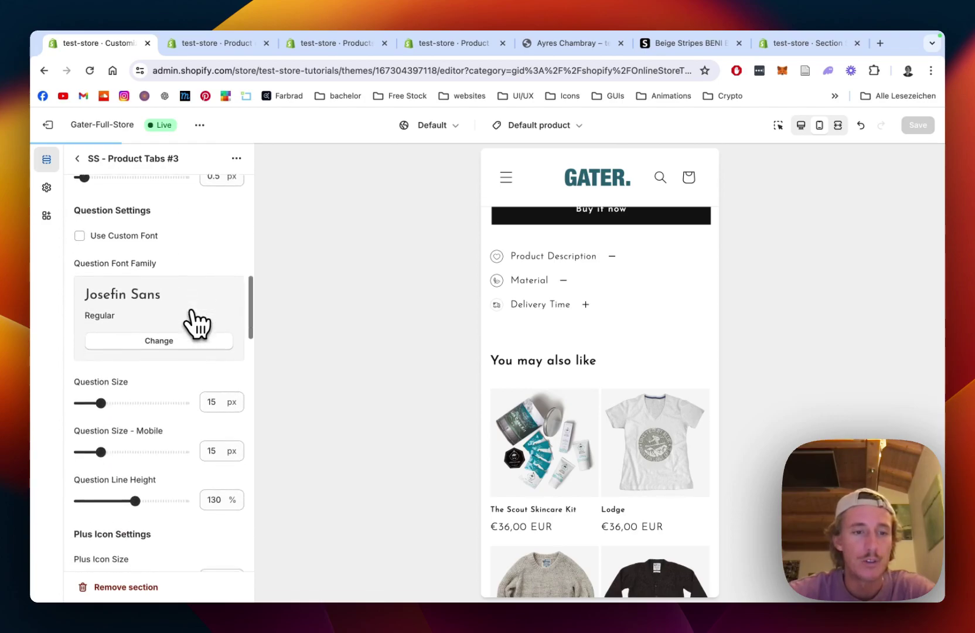
scroll(196, 322, down, 7)
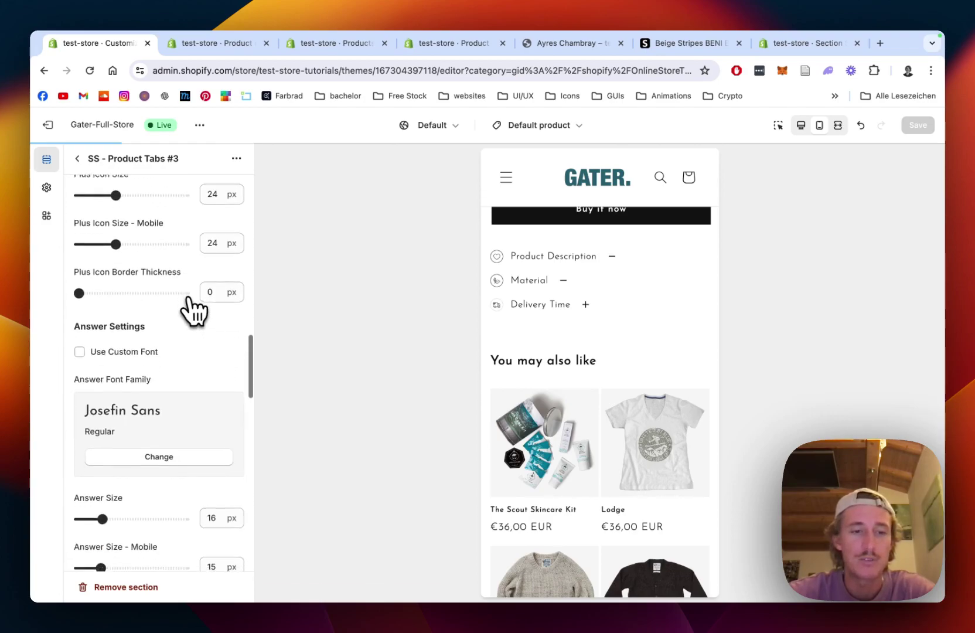
scroll(193, 310, down, 4)
scroll(177, 335, down, 1)
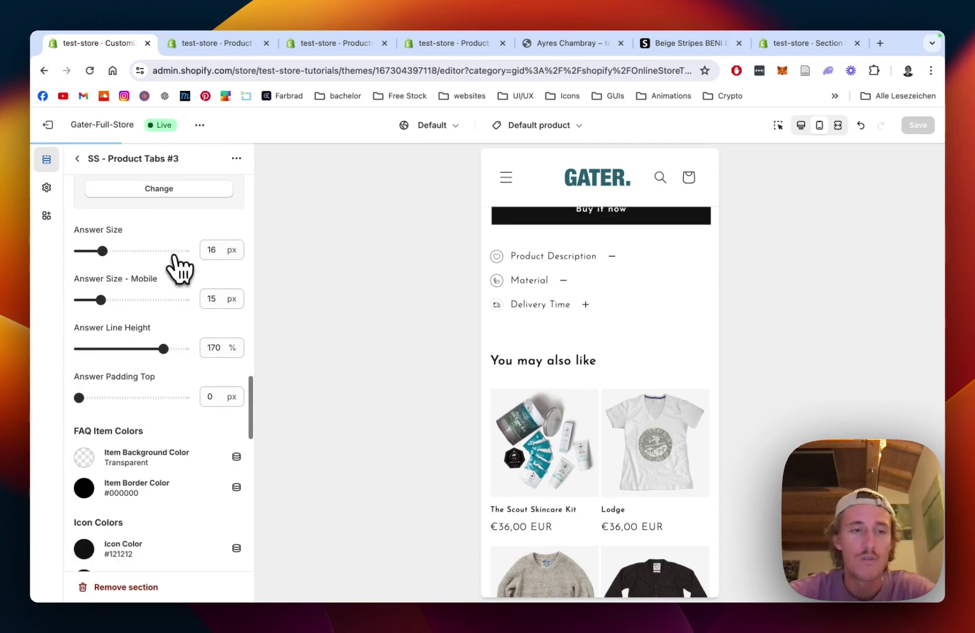
scroll(143, 273, down, 5)
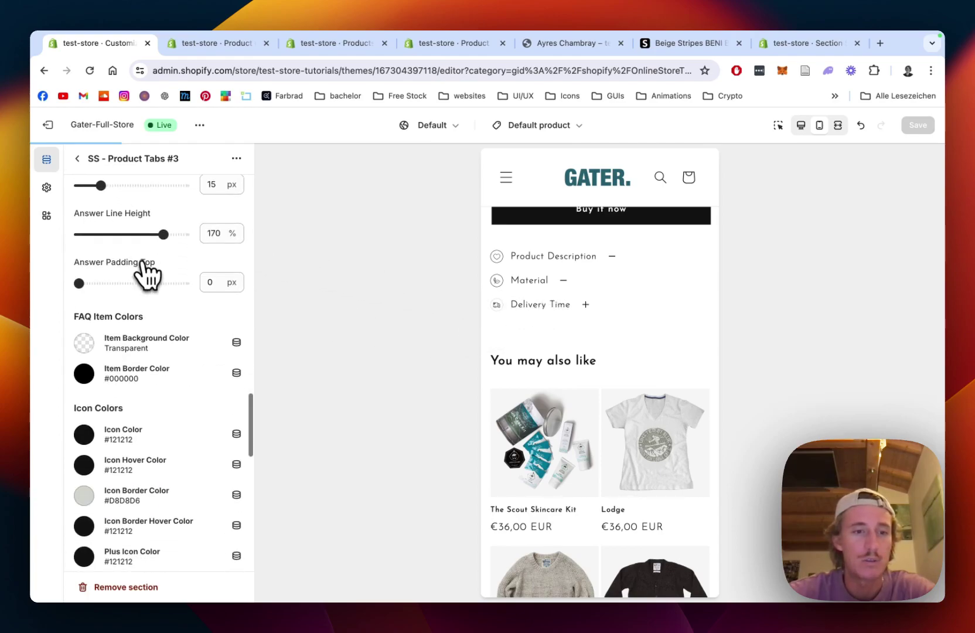
scroll(175, 357, down, 3)
scroll(153, 337, down, 5)
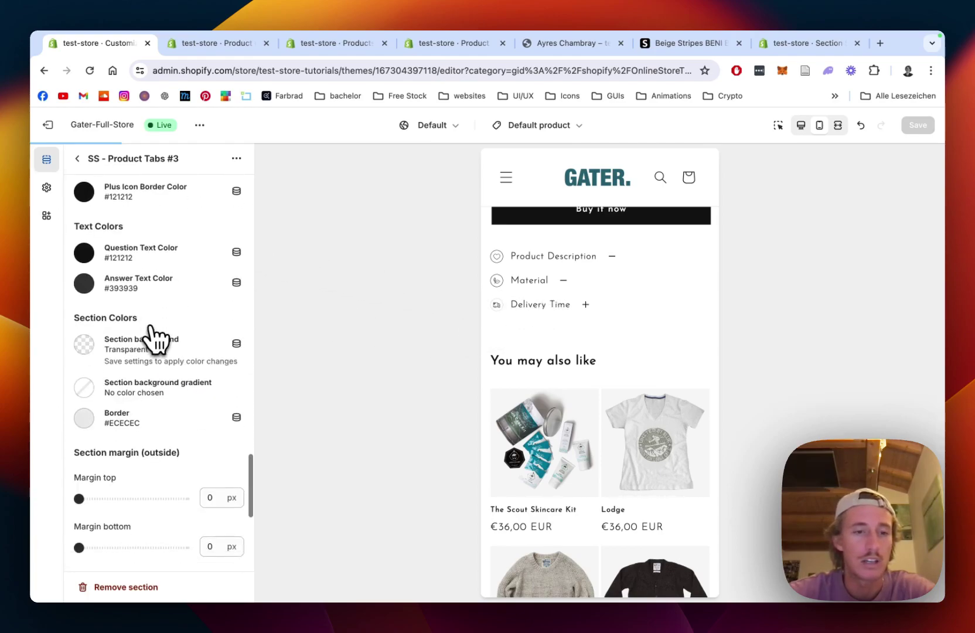
scroll(155, 339, up, 2)
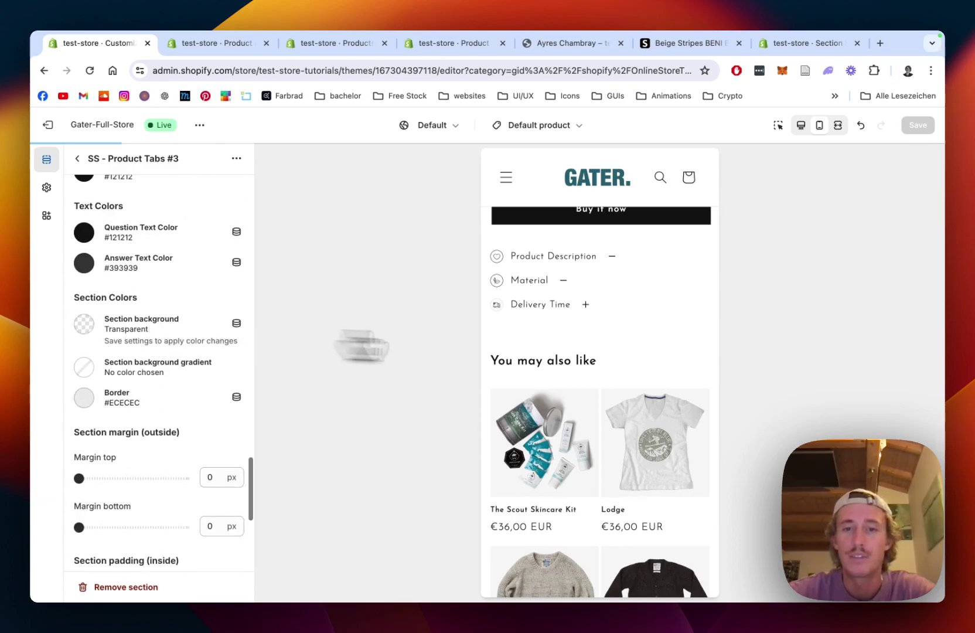
scroll(583, 354, up, 1)
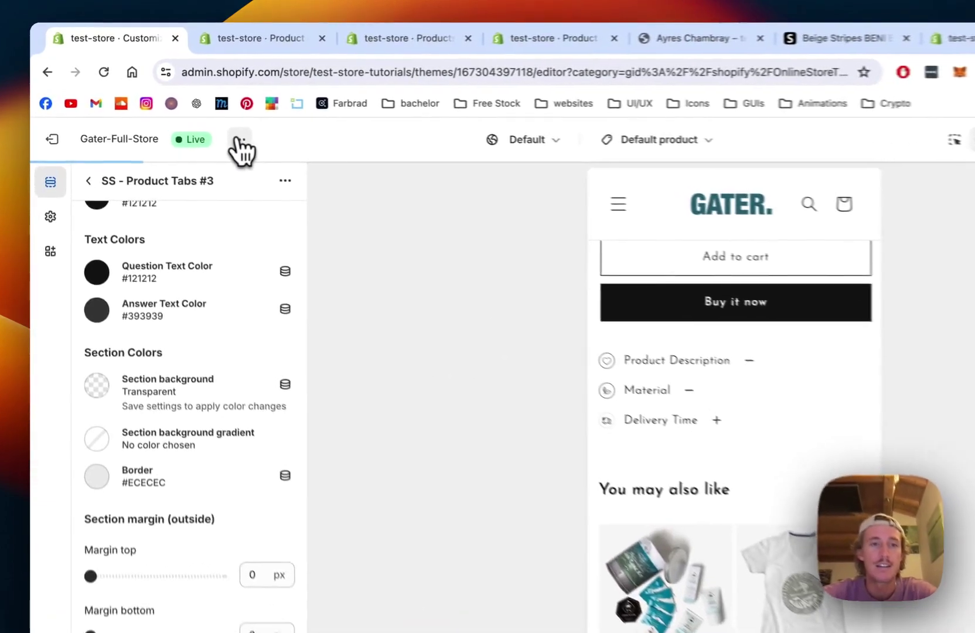
click(199, 124)
On the live Ayres Chambray page, open Product Description, Material, then Delivery Time tabs in turn
click(105, 243)
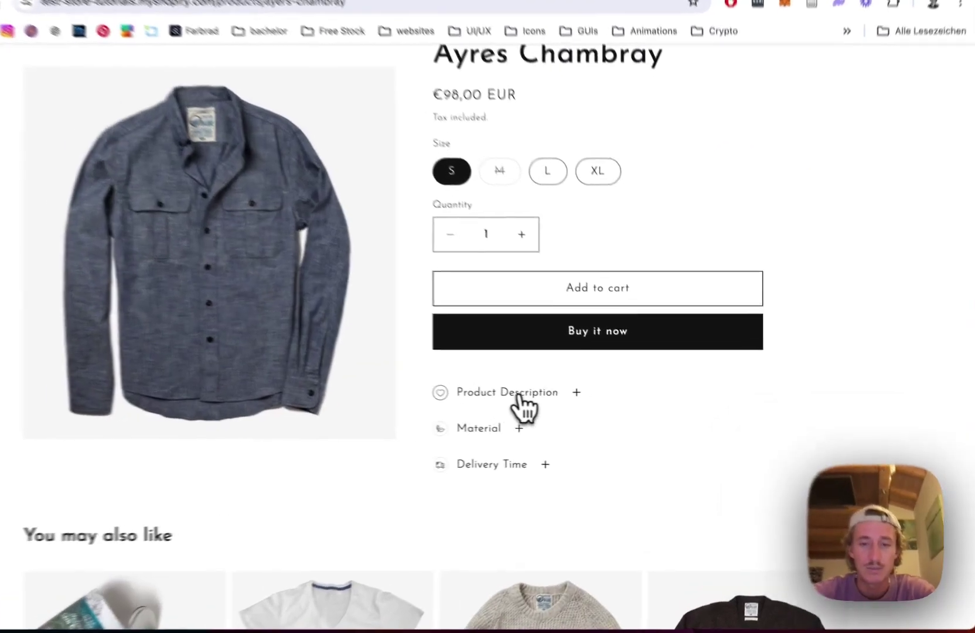
click(557, 403)
click(556, 403)
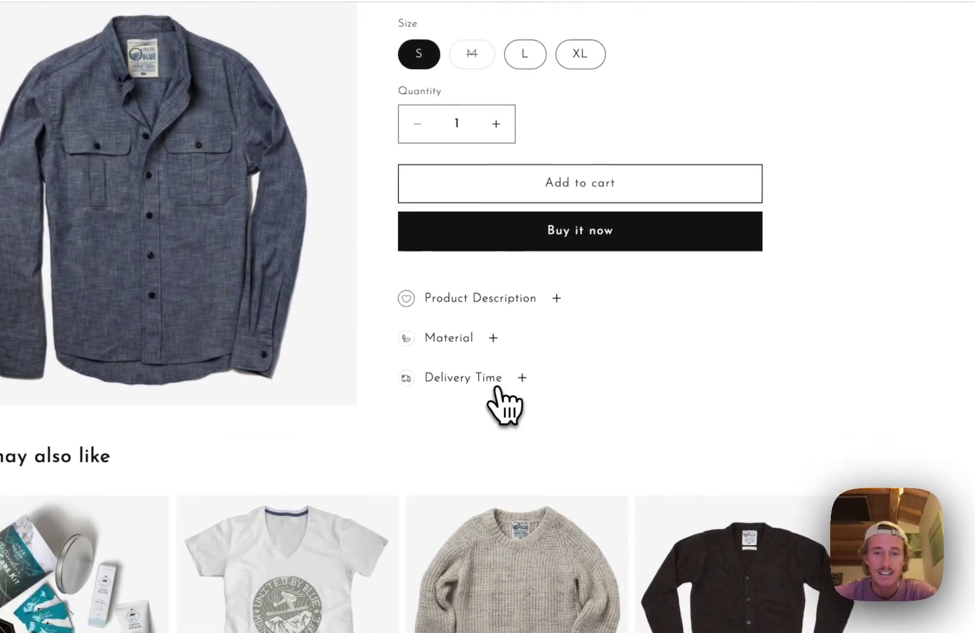
click(465, 341)
scroll(464, 347, down, 3)
click(492, 218)
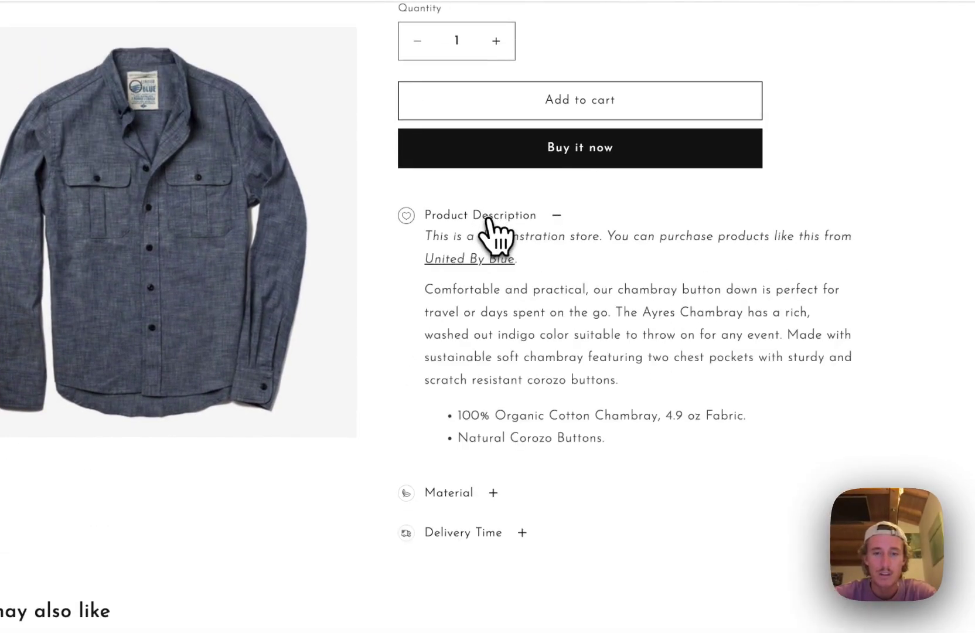
click(465, 509)
click(471, 341)
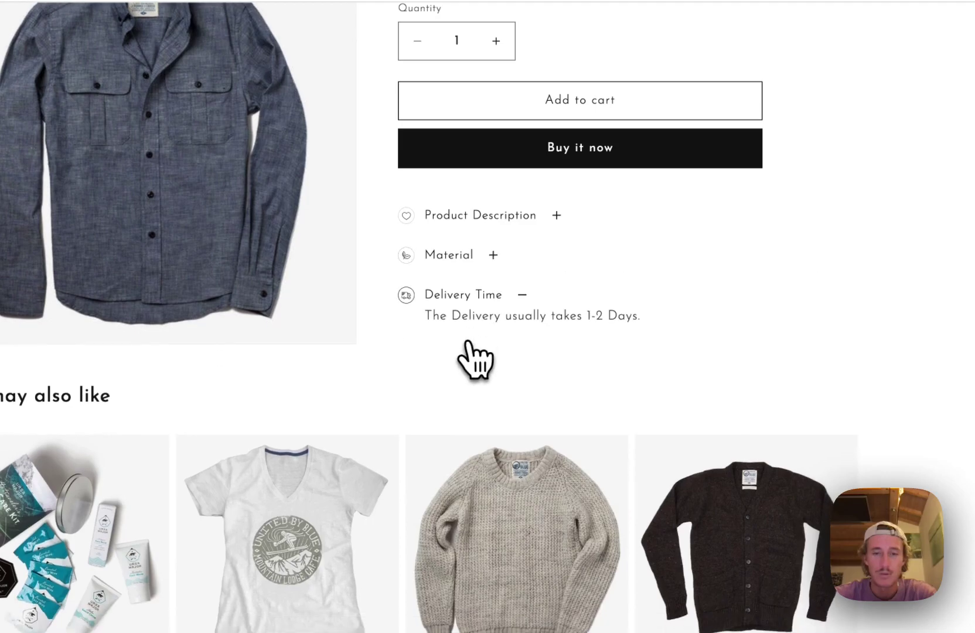